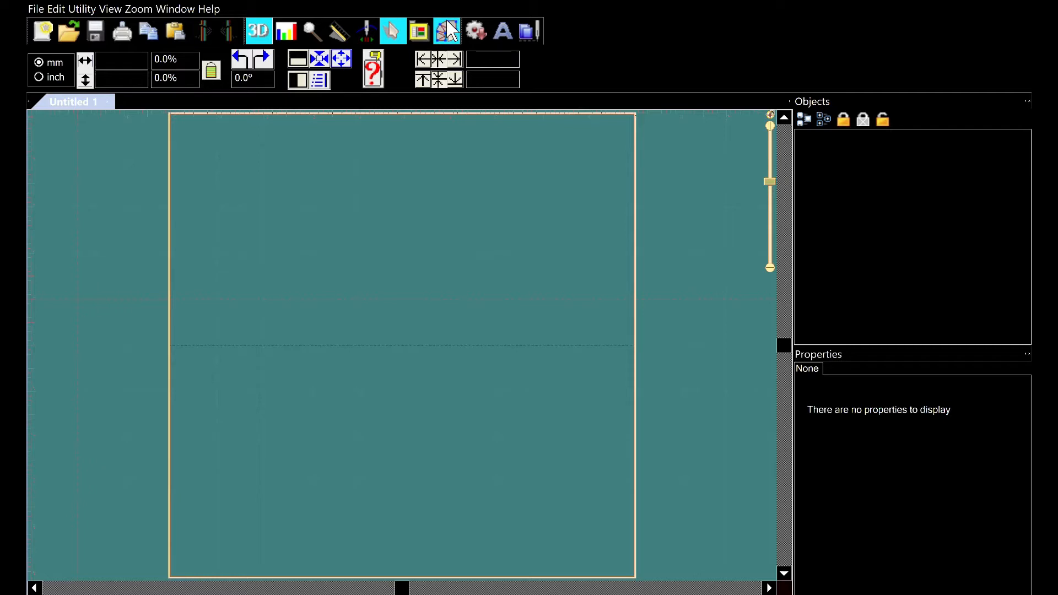
Switch to the creation tools and load an elephant artwork image onto the canvas
left_click(449, 31)
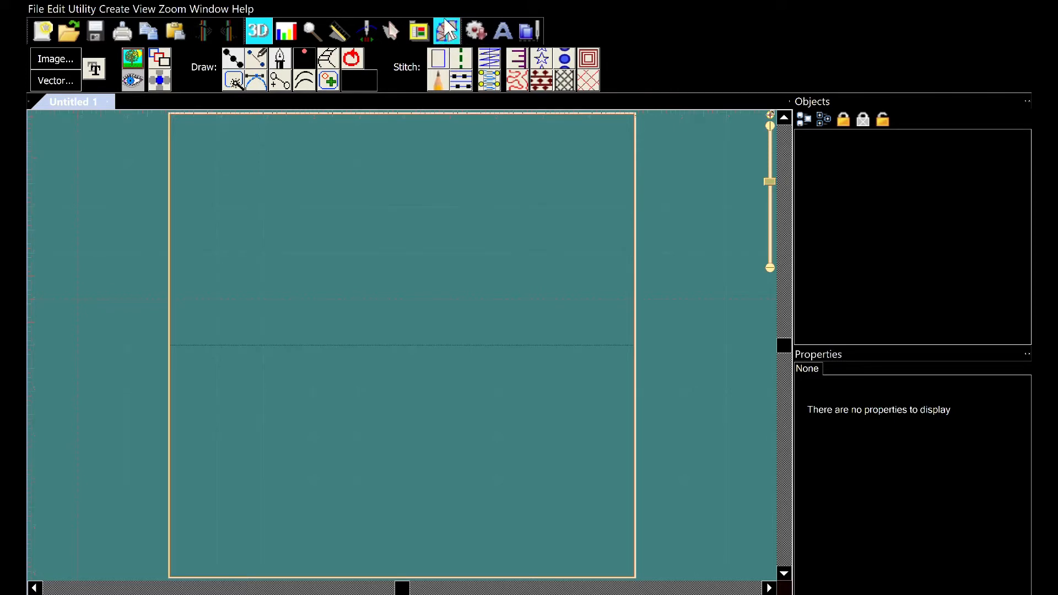
left_click(449, 30)
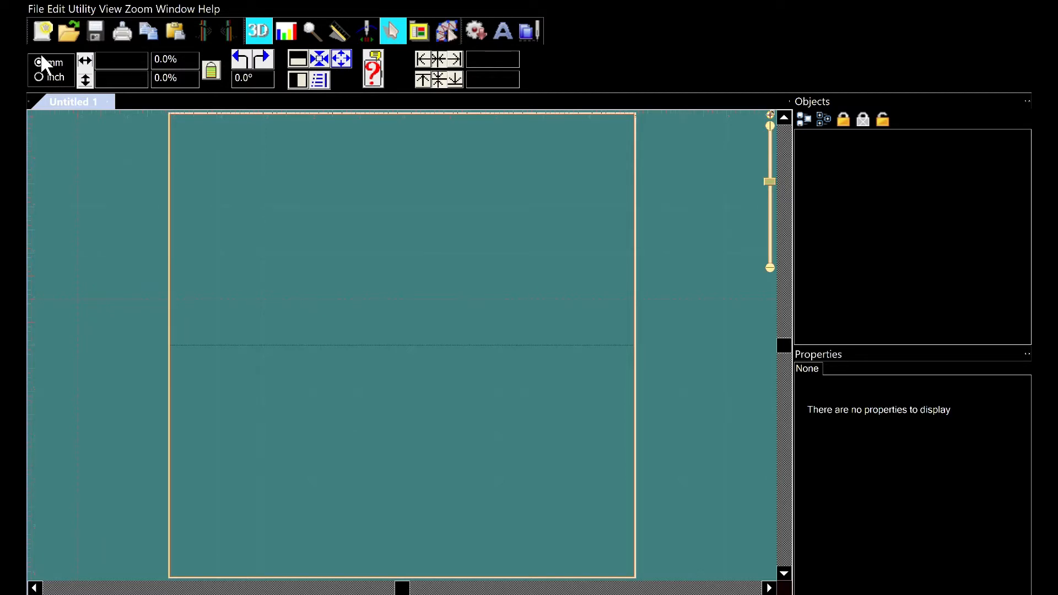
left_click(447, 30)
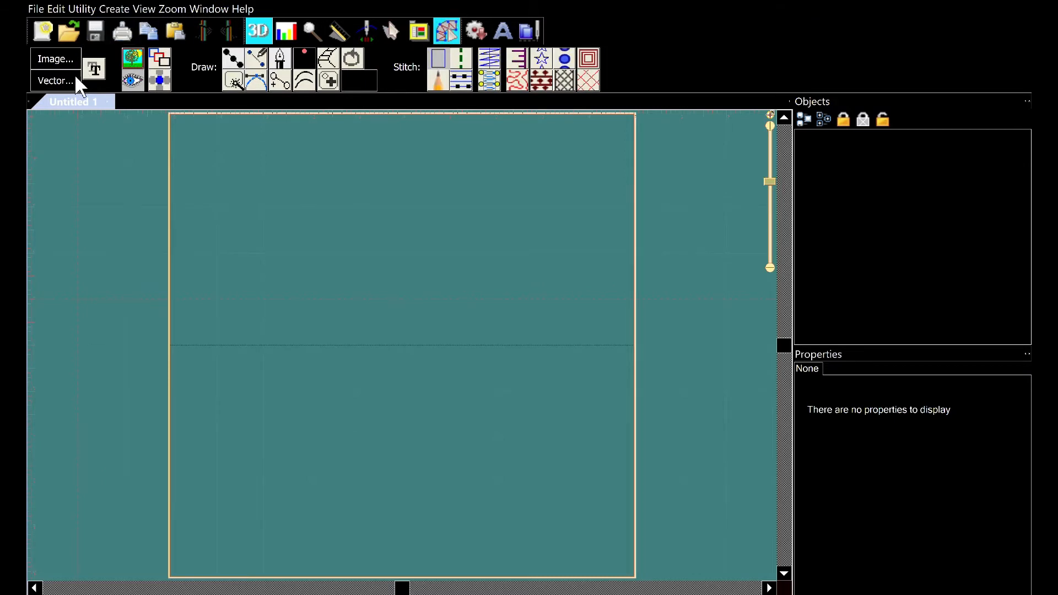
left_click(67, 58)
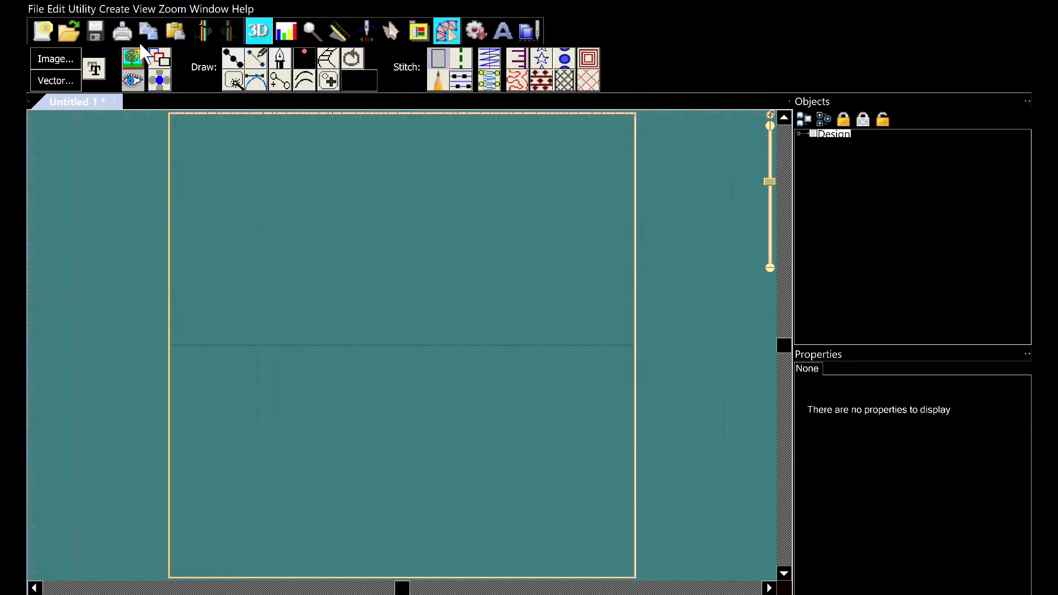
left_click(133, 55)
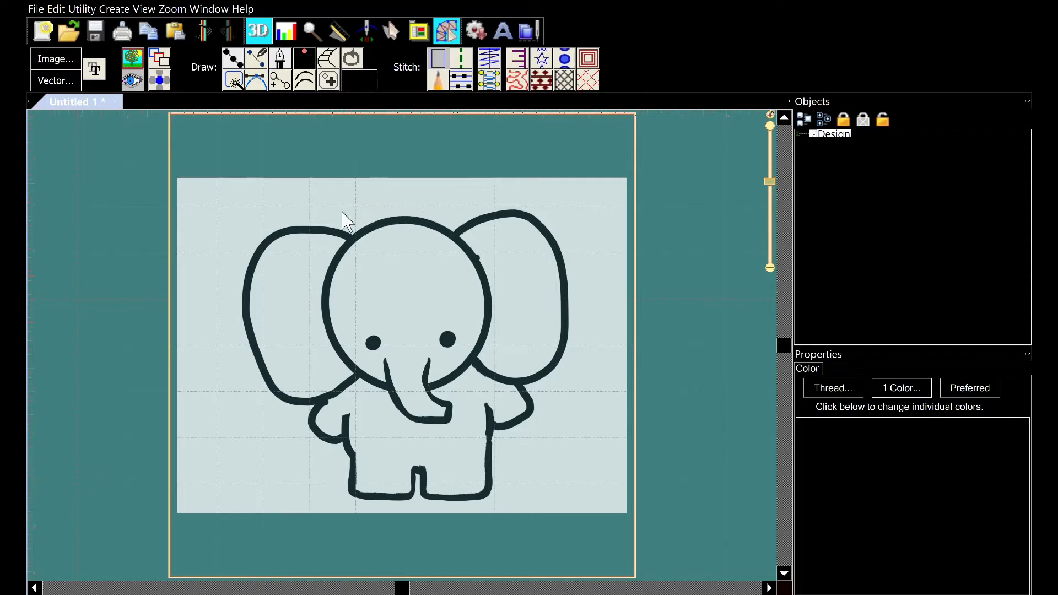
Select the loaded artwork image in the object list and delete it
left_click(832, 135)
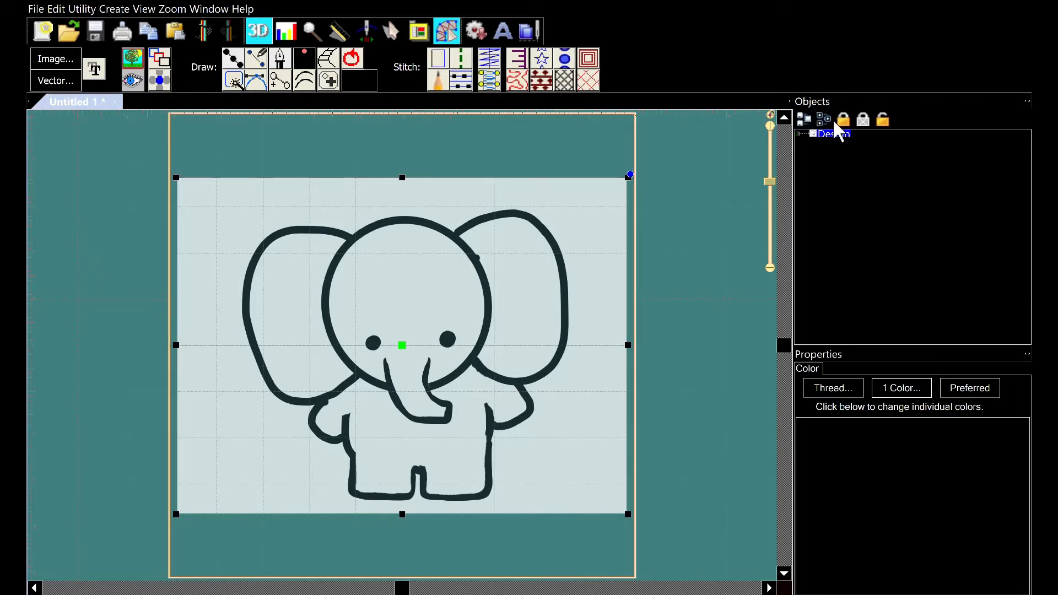
key("Delete")
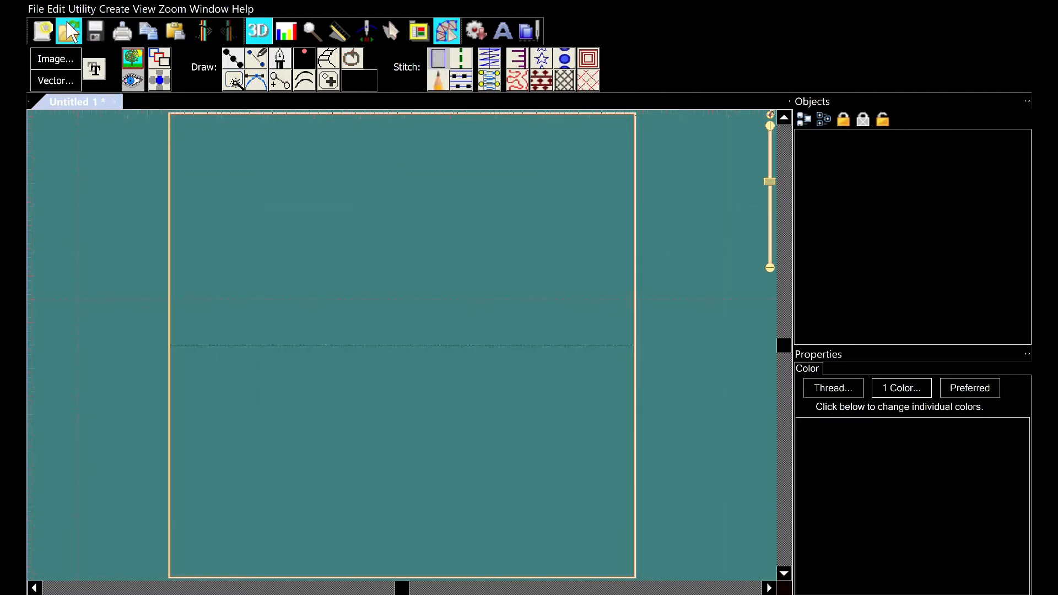
Open the Elephant embroidery design and toggle the stitch display off and back on over the artwork
left_click(64, 20)
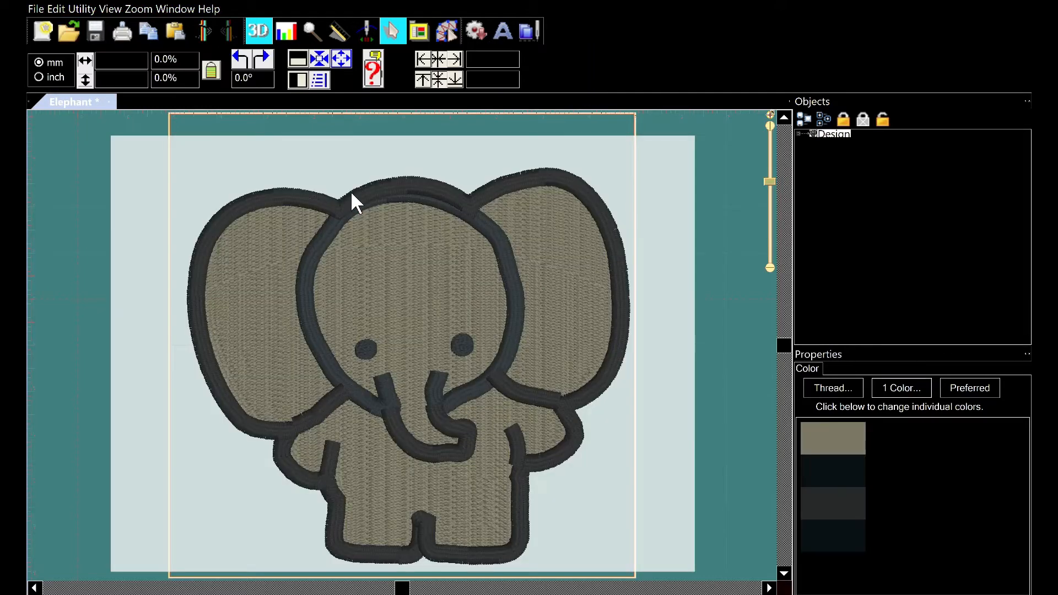
left_click(445, 29)
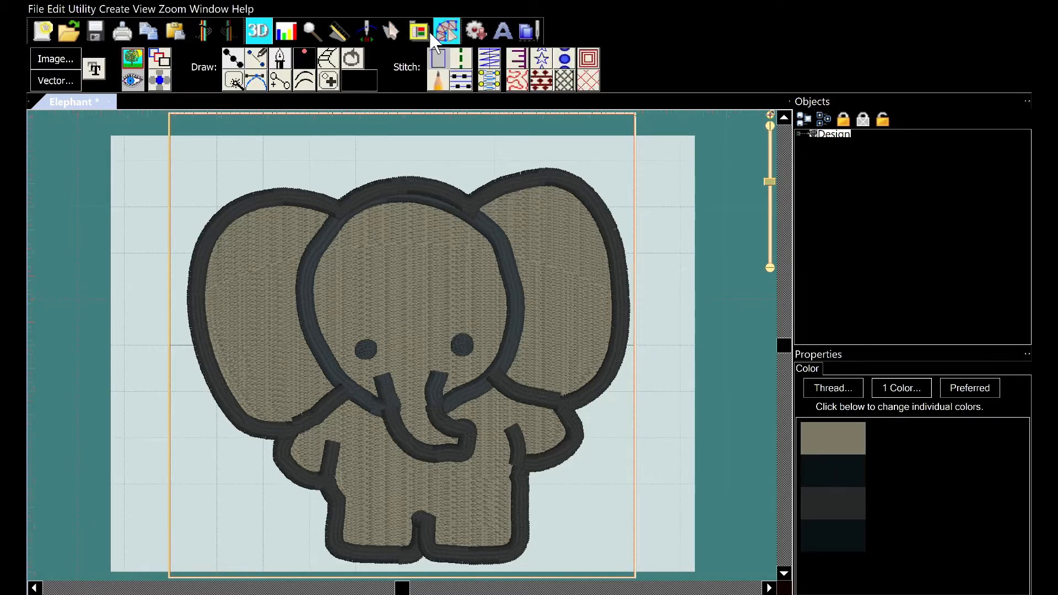
left_click(134, 70)
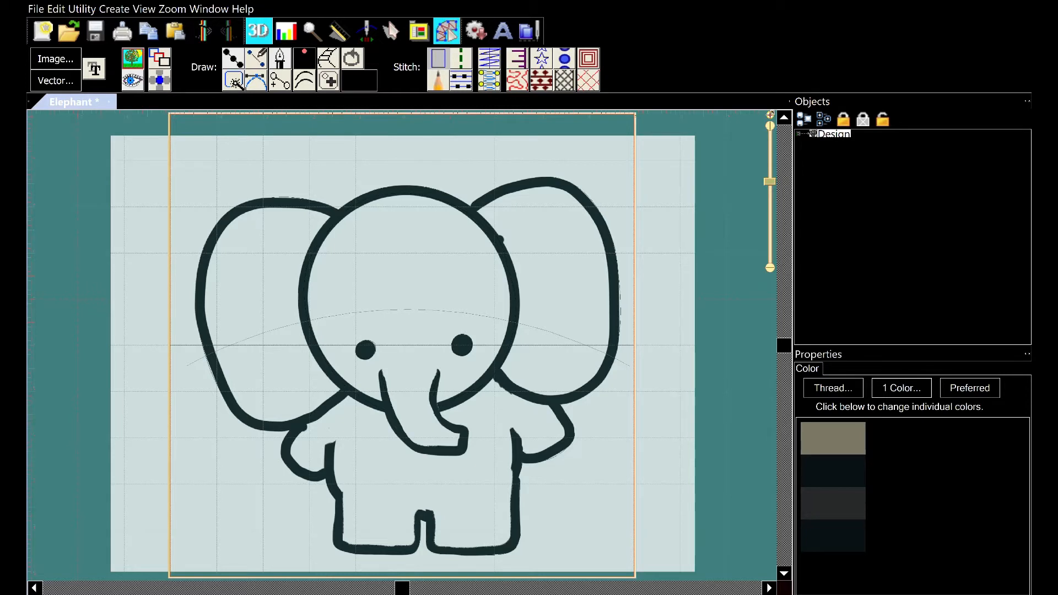
left_click(136, 65)
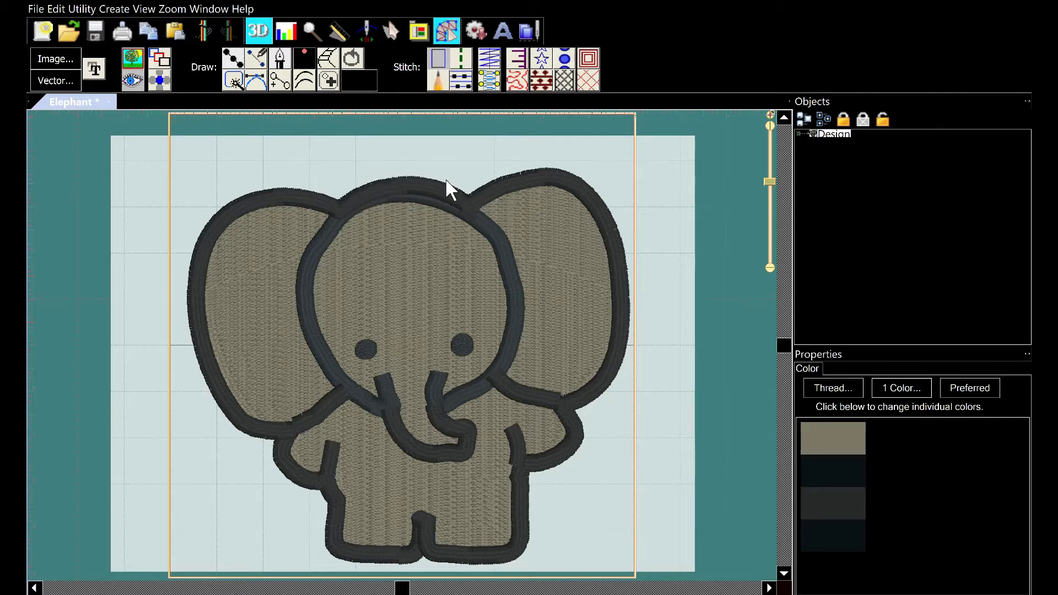
Select and inspect the head satin border and the body fill, zooming in on their stitches
left_click(402, 185)
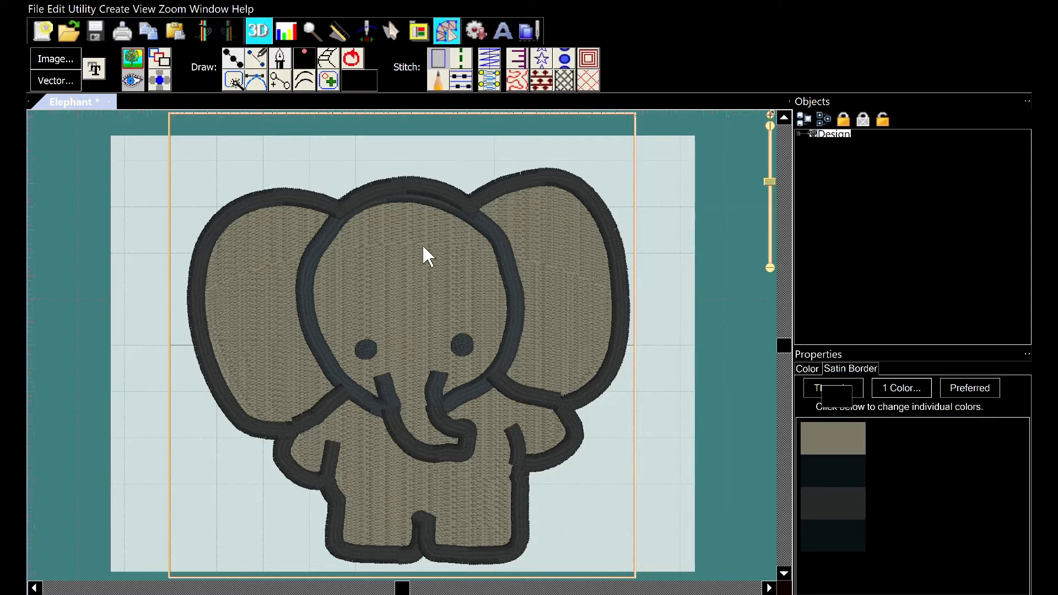
left_click(507, 246)
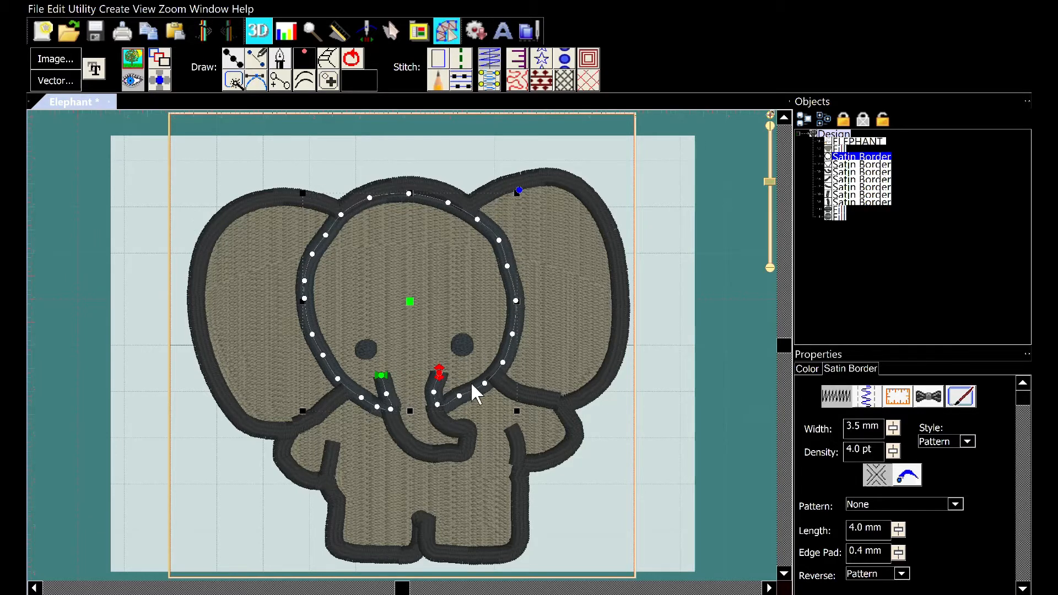
left_click(386, 394)
scroll(443, 413, "up", 2)
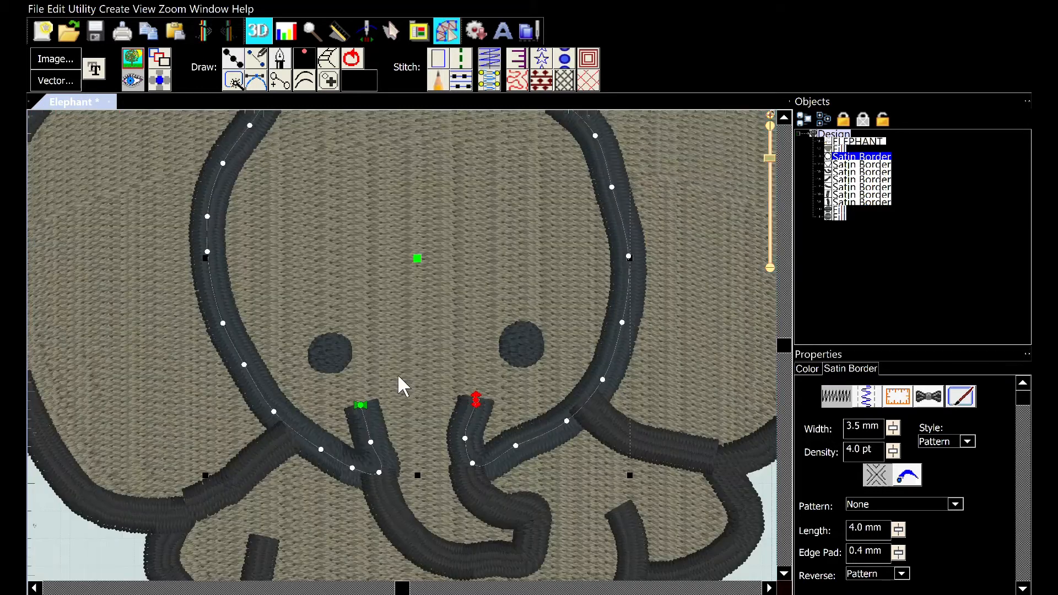
scroll(424, 366, "down", 2)
left_click(411, 342)
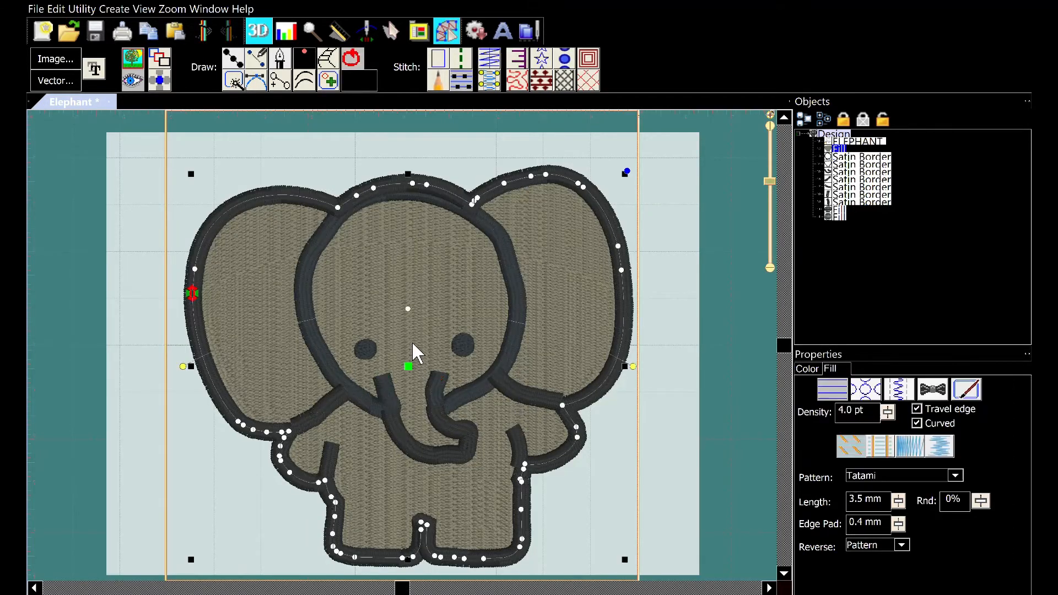
scroll(412, 341, "down", 3)
scroll(411, 342, "up", 1)
scroll(413, 344, "up", 1)
scroll(453, 379, "up", 2)
scroll(465, 391, "up", 3)
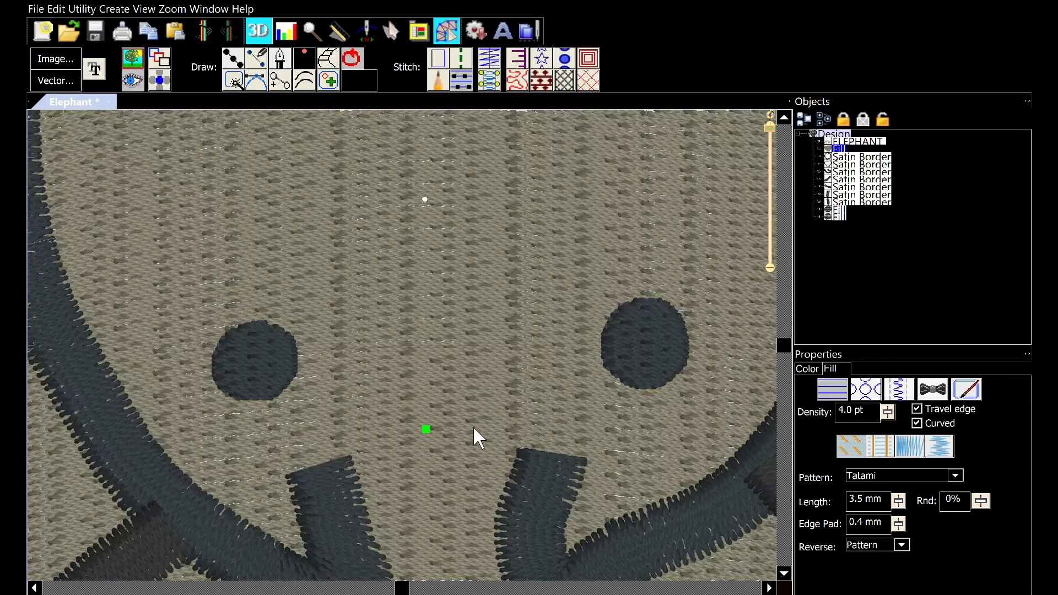
scroll(446, 415, "down", 4)
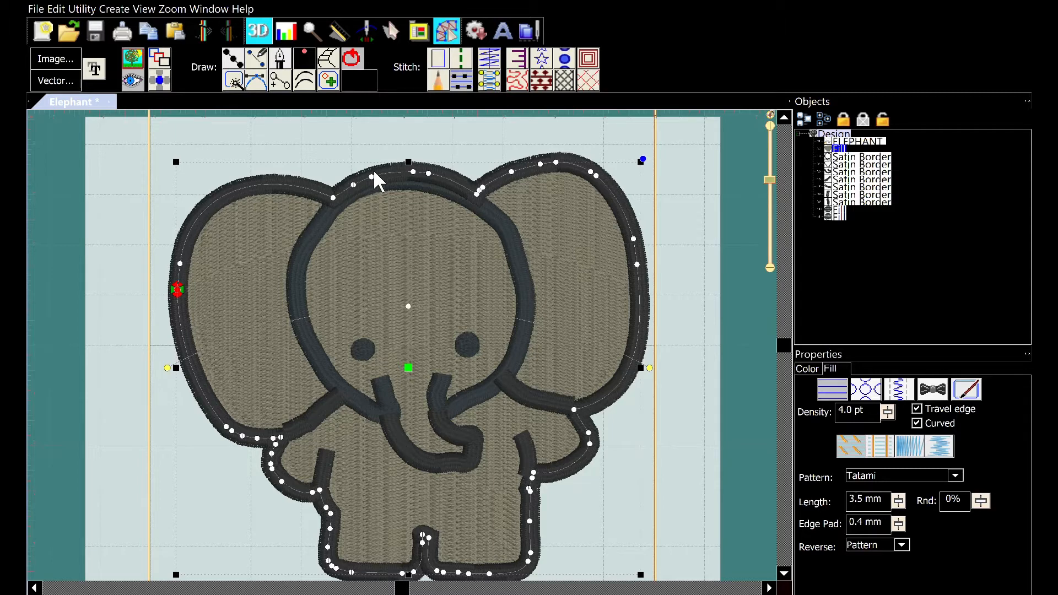
Delete the satin border outlining the elephant's head
left_click(336, 205)
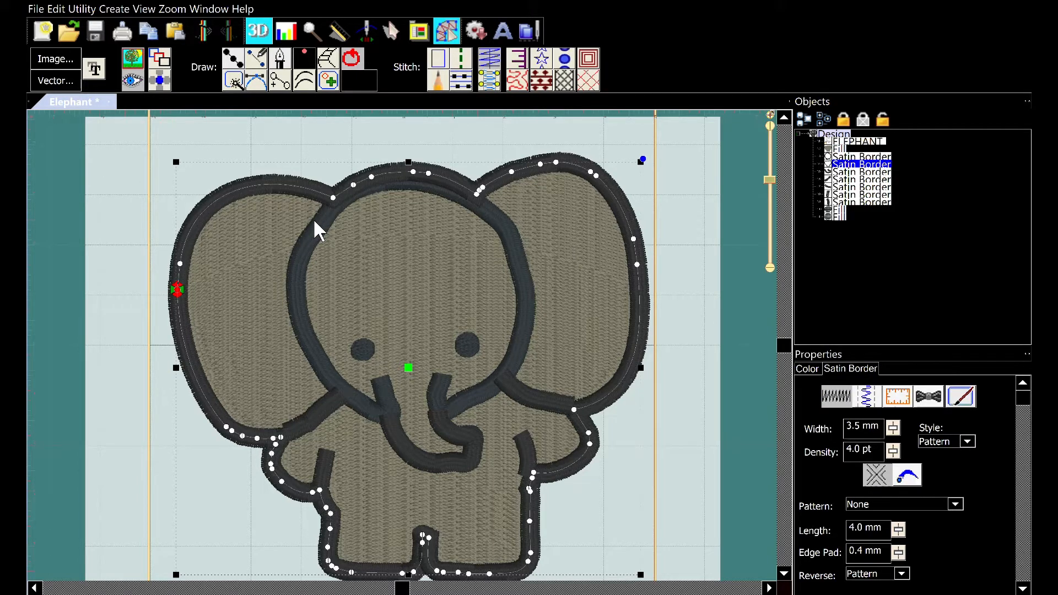
left_click(313, 218)
left_click(373, 128)
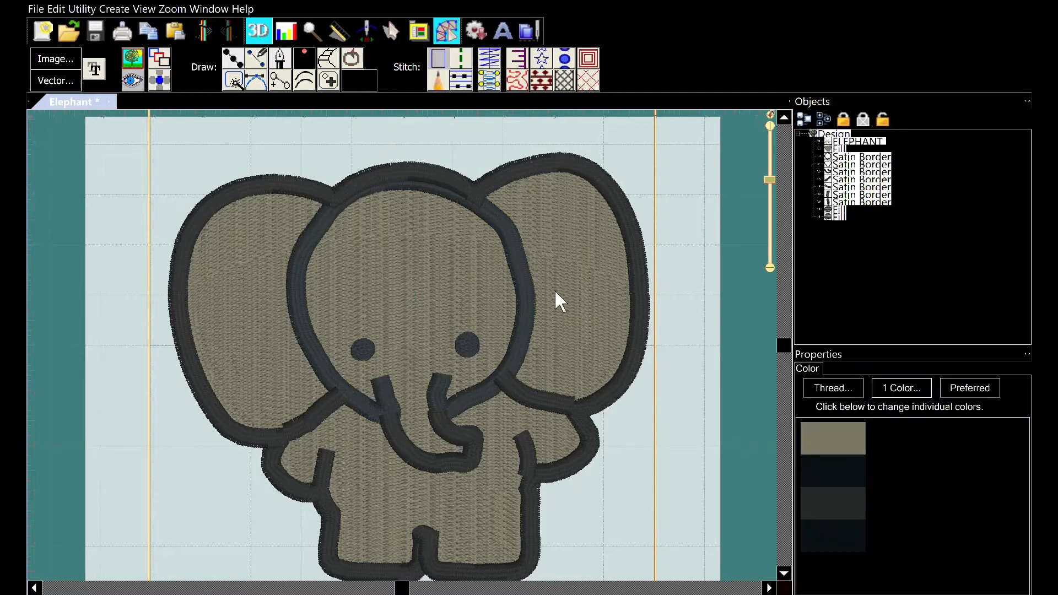
left_click(526, 319)
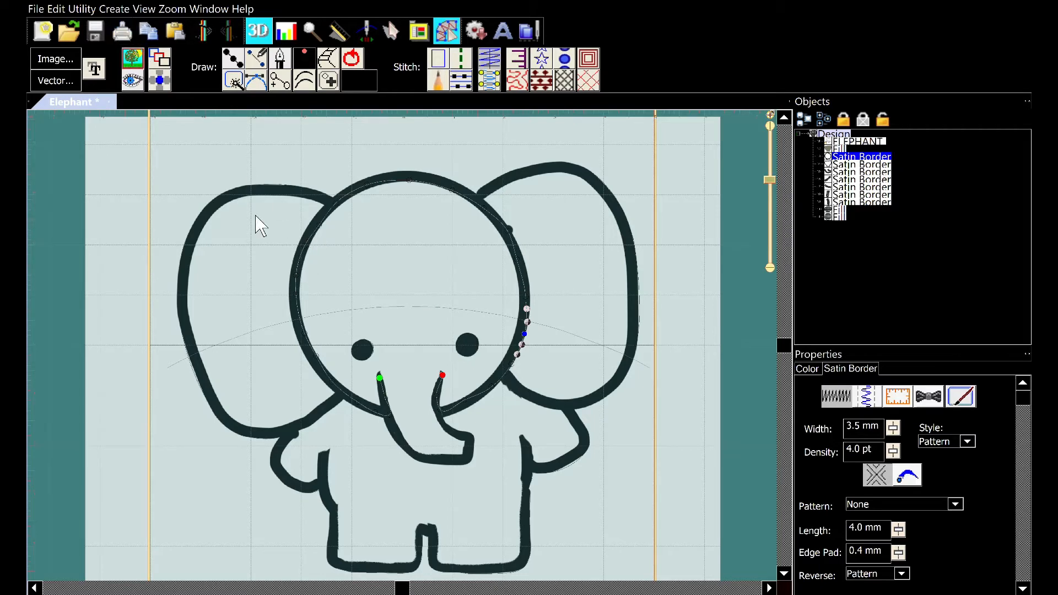
left_click(134, 77)
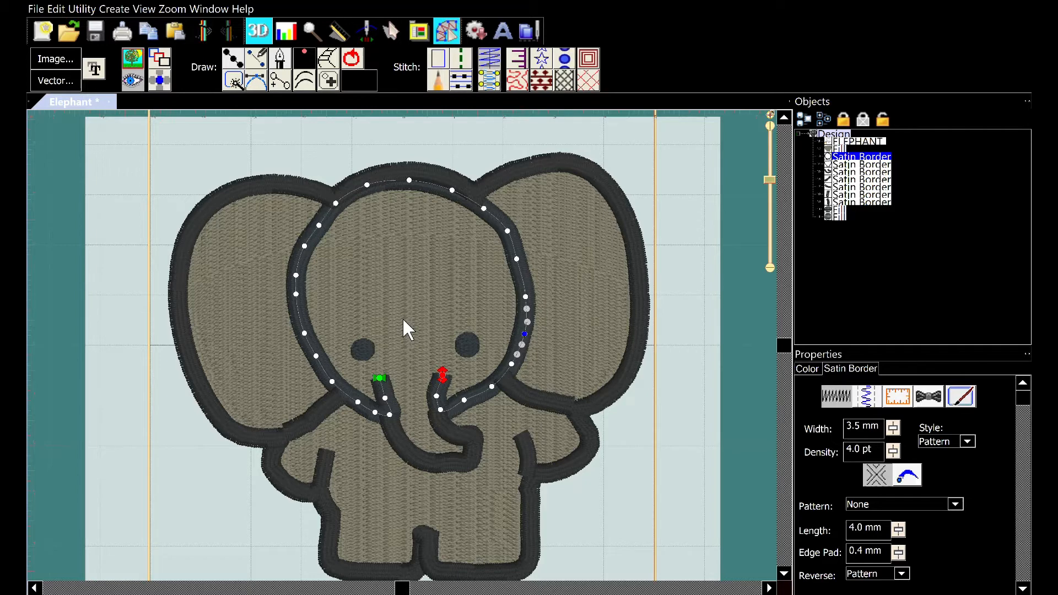
key("Delete")
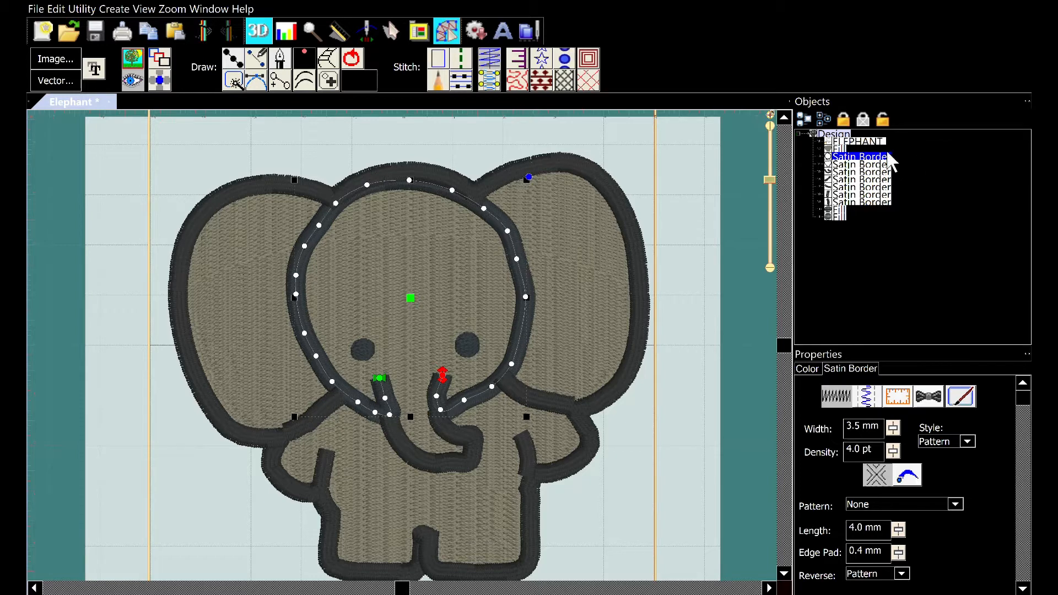
left_click(917, 138)
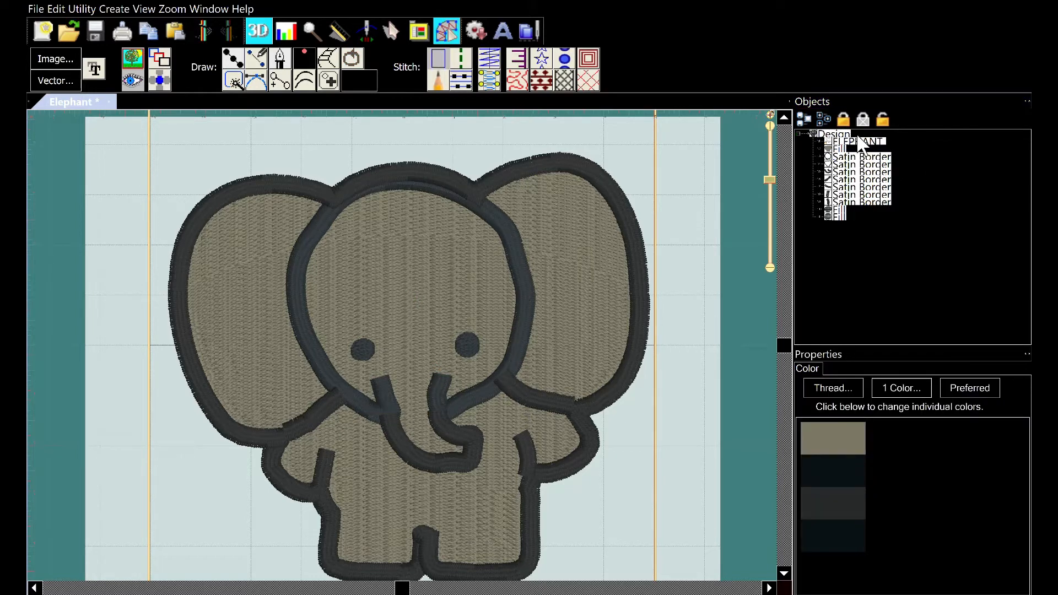
left_click(835, 149)
left_click(836, 157)
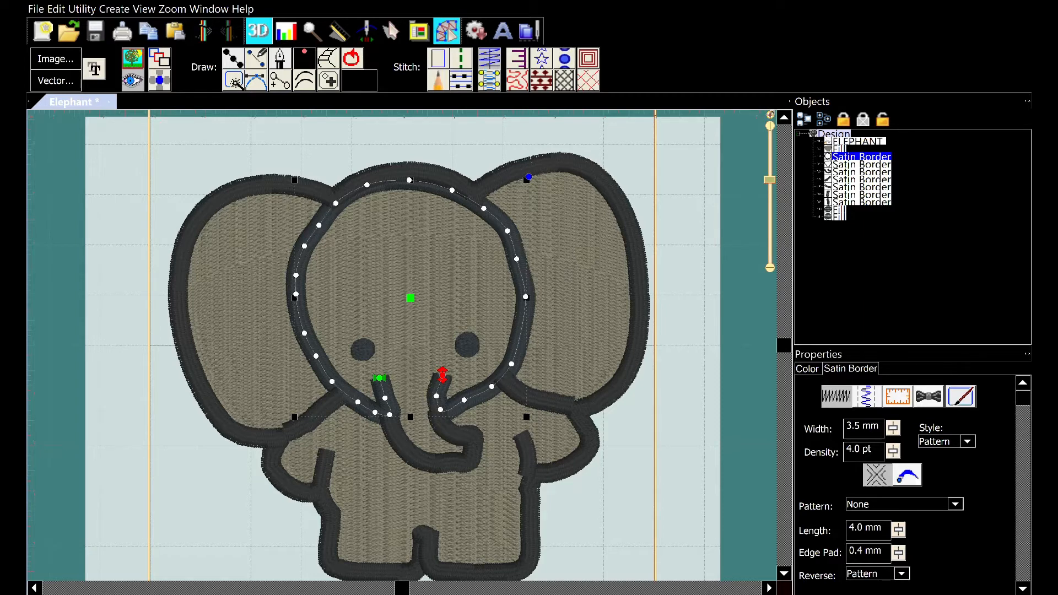
key("Delete")
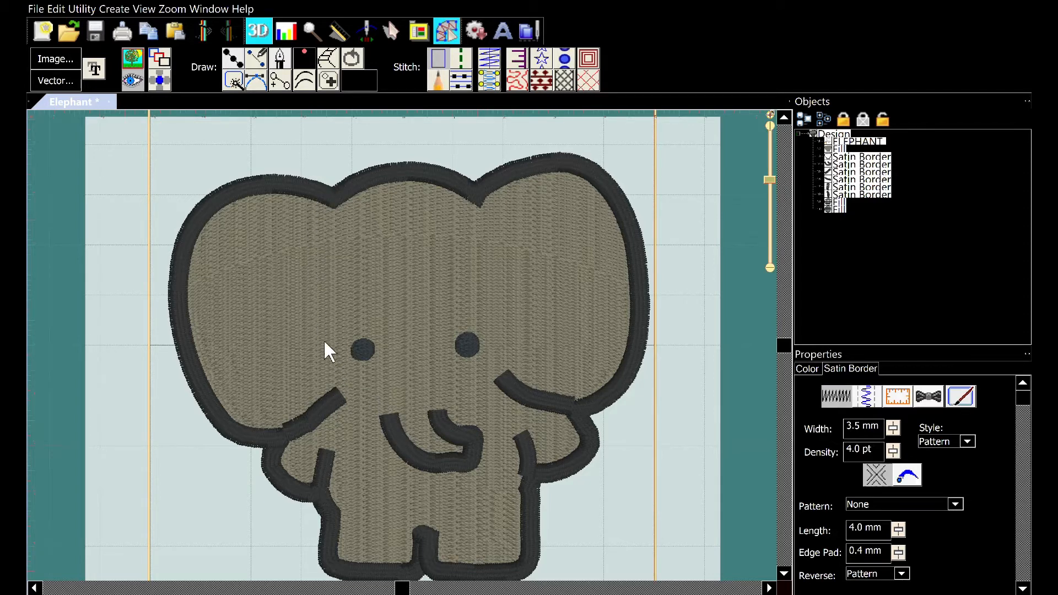
Delete the satin border forming the elephant's trunk
left_click(427, 446)
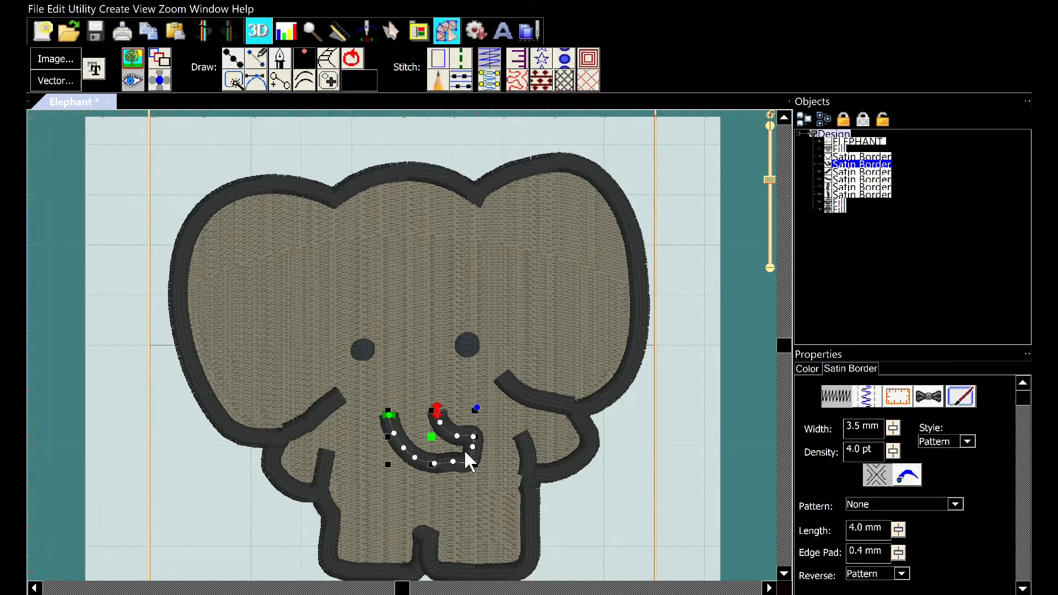
key("Delete")
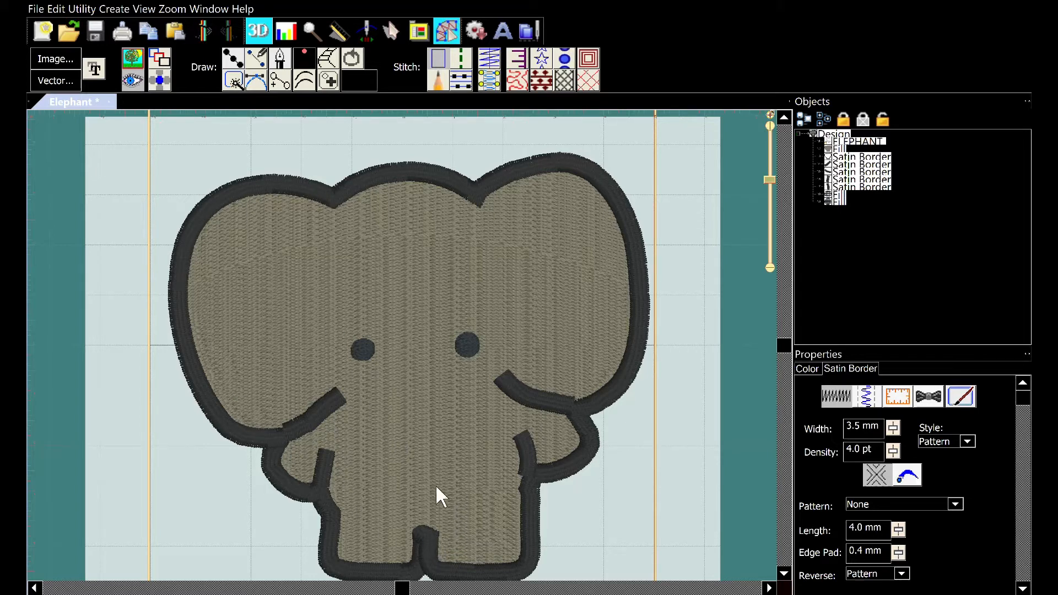
Zoom in and out to review the edited elephant design
scroll(425, 474, "down", 2)
scroll(428, 450, "up", 1)
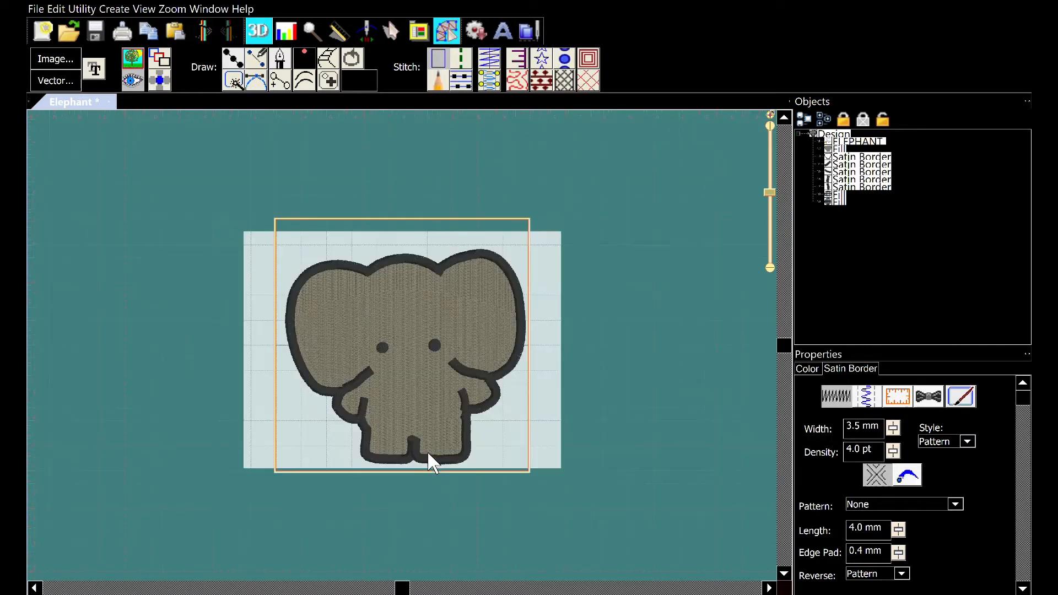
scroll(427, 450, "up", 1)
scroll(427, 450, "up", 2)
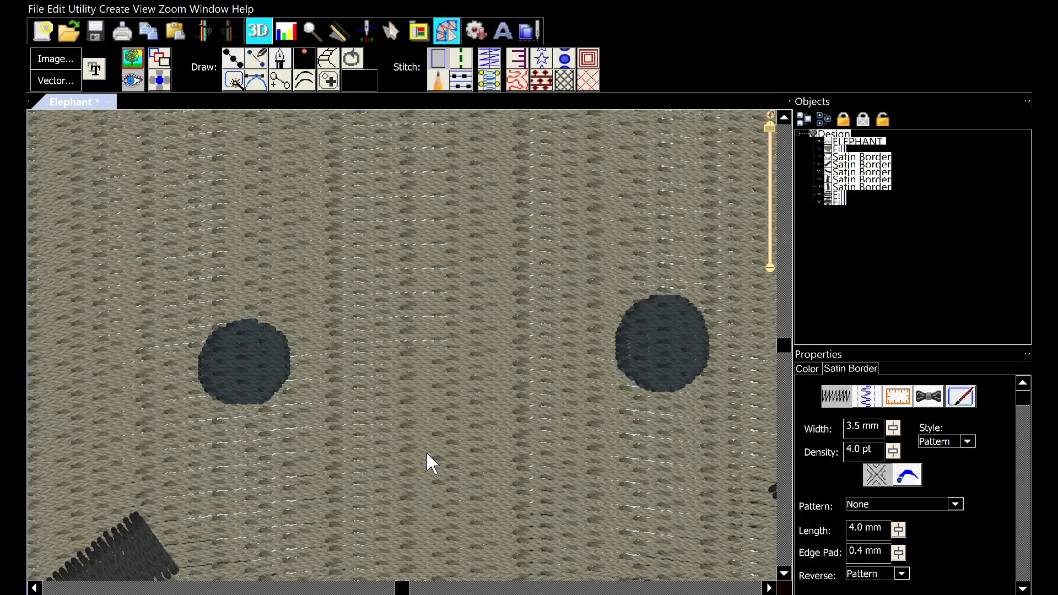
scroll(427, 454, "down", 4)
scroll(427, 455, "up", 2)
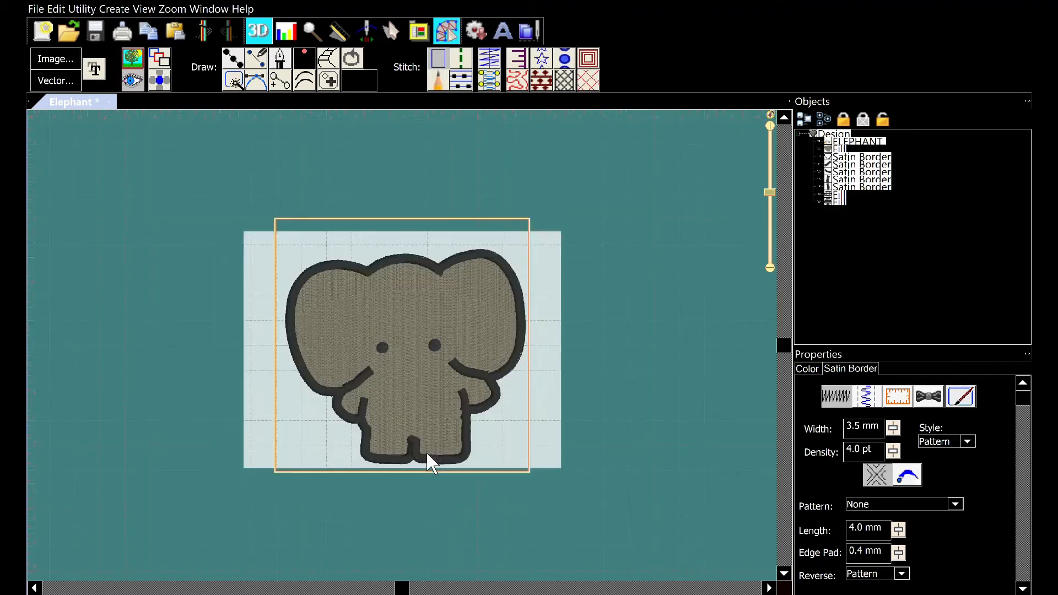
scroll(427, 454, "up", 1)
scroll(427, 454, "down", 3)
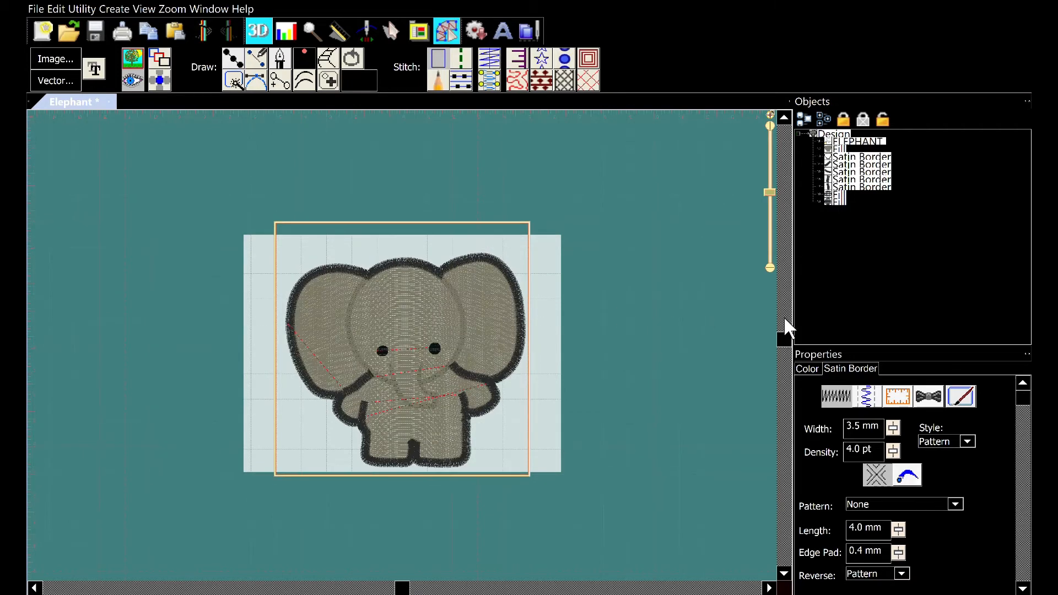
scroll(468, 349, "down", 2)
scroll(467, 338, "up", 4)
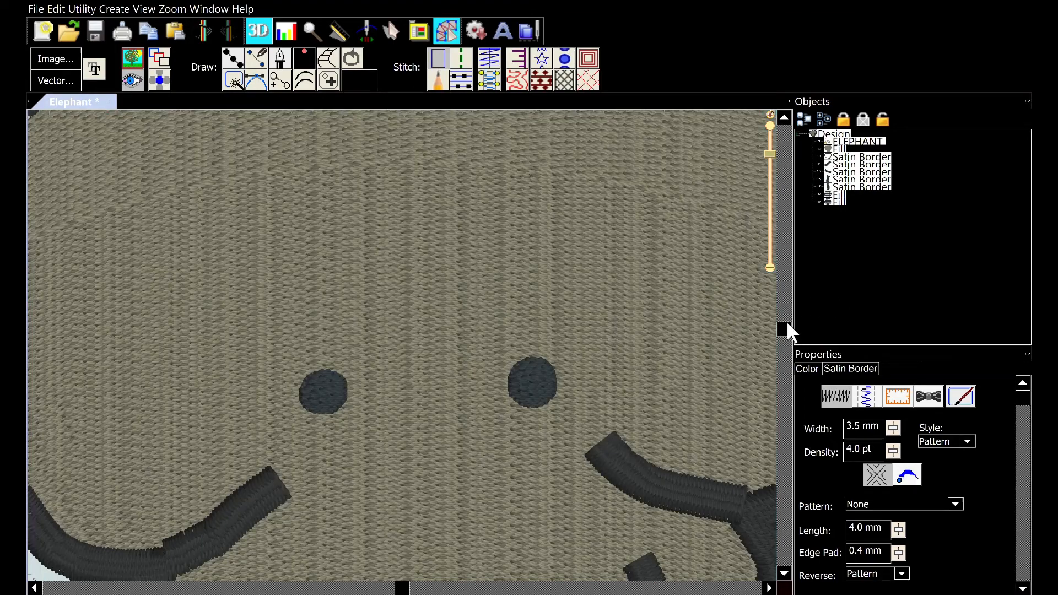
left_click_drag(785, 322, 778, 262)
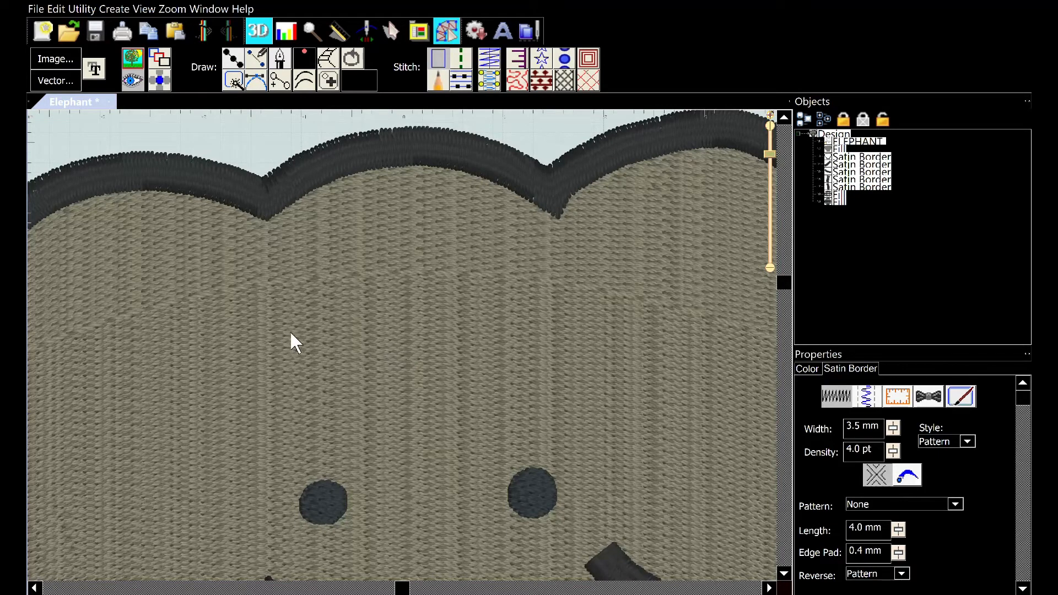
scroll(289, 329, "down", 2)
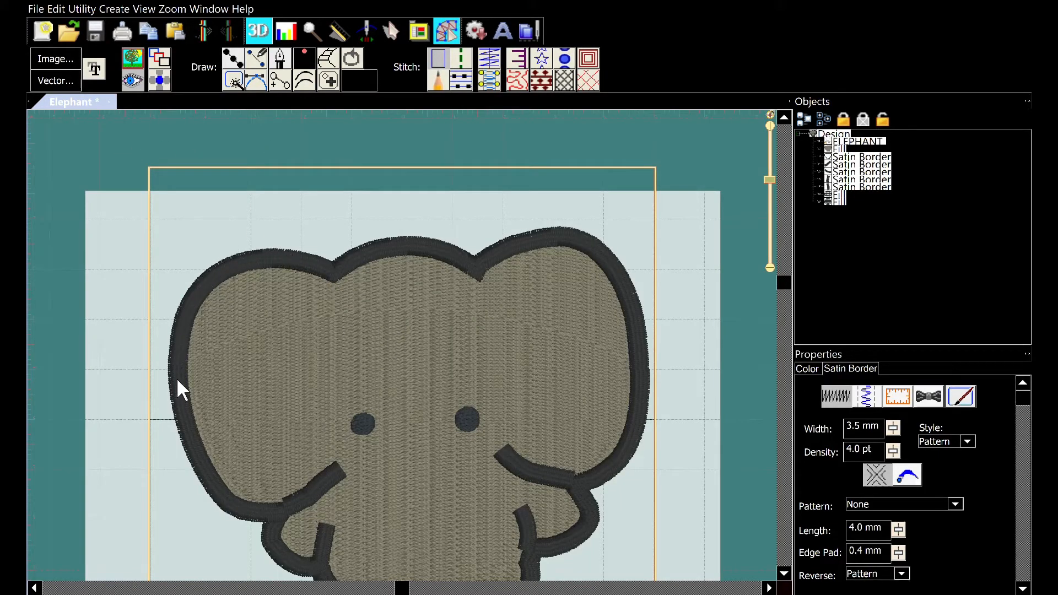
scroll(683, 430, "down", 1)
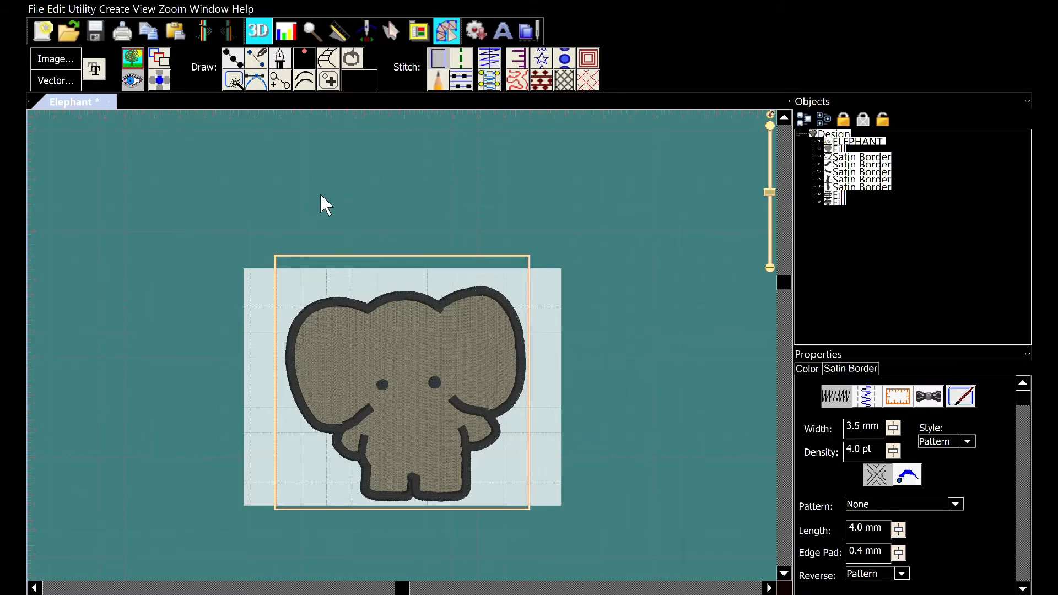
Over the background artwork, trace a line along the inner curve of the left ear next to the head
scroll(514, 303, "down", 2)
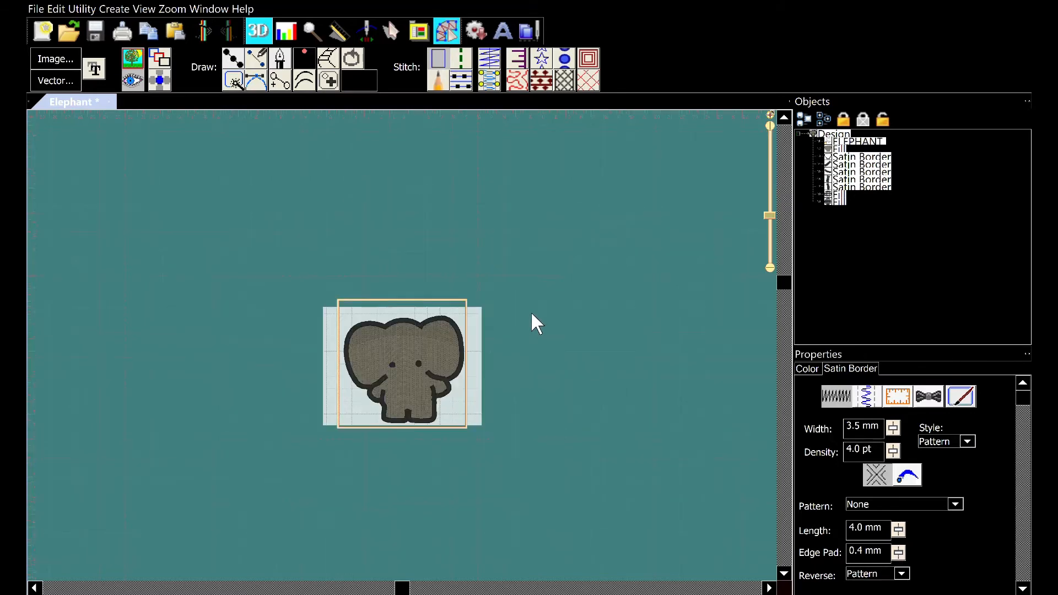
scroll(532, 320, "up", 2)
scroll(533, 324, "up", 2)
scroll(537, 331, "up", 2)
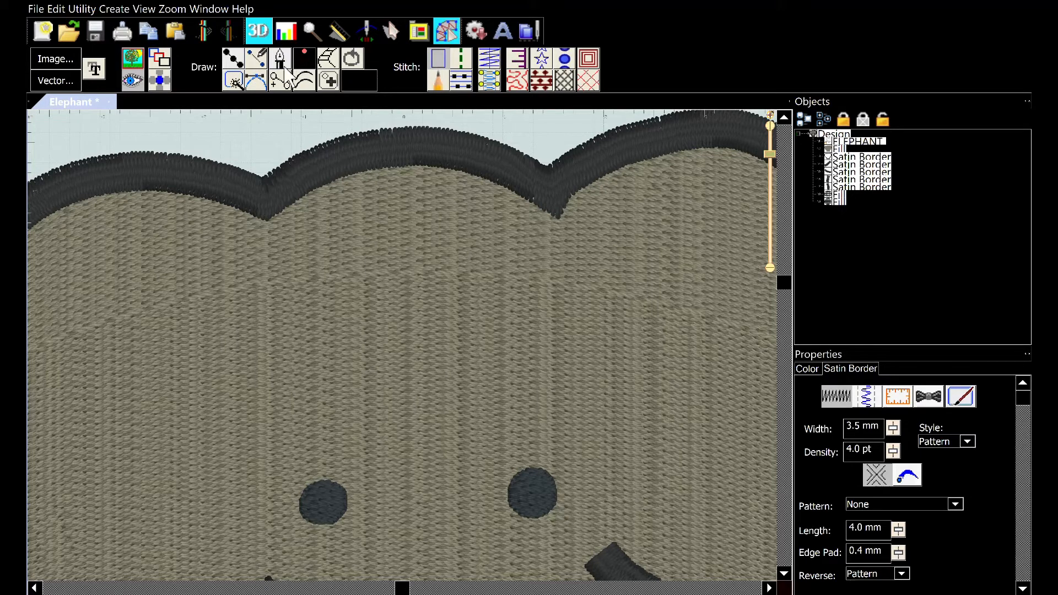
left_click(243, 55)
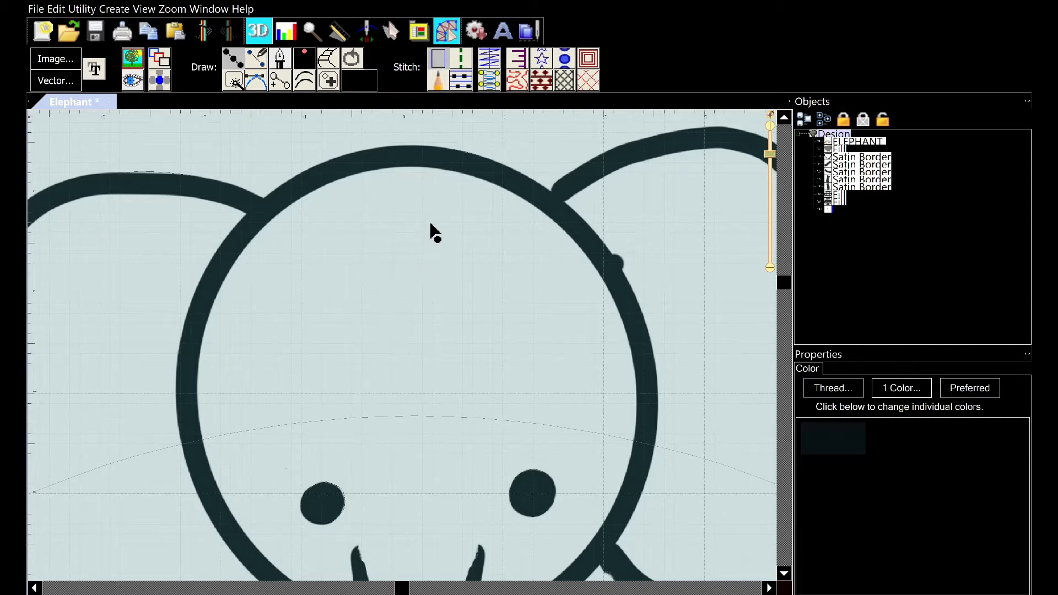
scroll(430, 223, "down", 1)
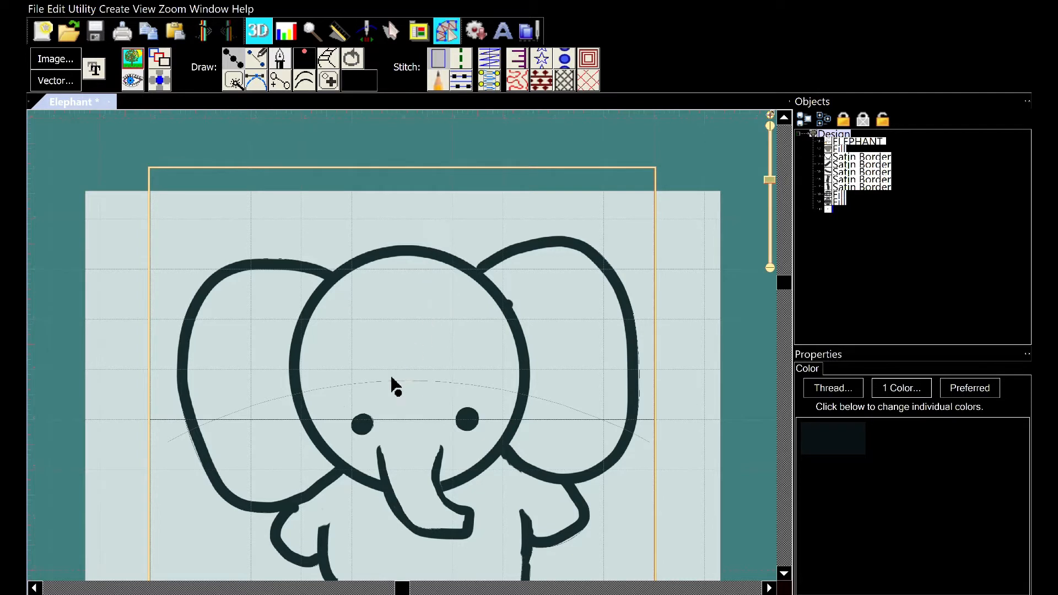
left_click(232, 277)
left_click(306, 317)
left_click(298, 363)
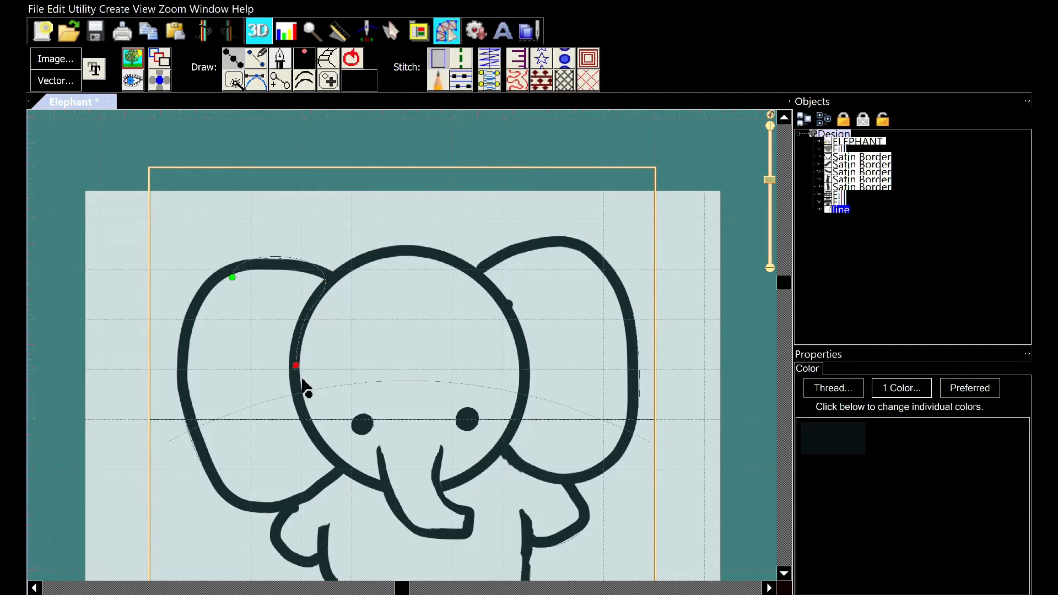
left_click(299, 402)
left_click(313, 432)
left_click(333, 455)
left_click(383, 487)
key("BackSpace")
key("BackSpace")
key("BackSpace")
key("BackSpace")
key("BackSpace")
key("BackSpace")
key("BackSpace")
left_click(382, 487)
left_click(352, 473)
left_click(323, 446)
left_click(297, 344)
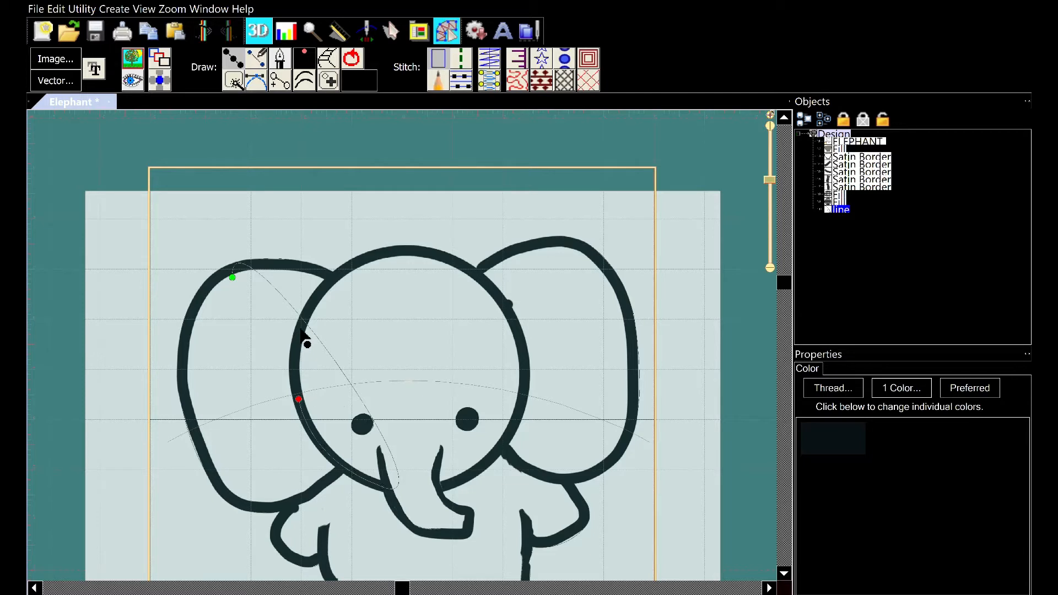
left_click(317, 289)
left_click(329, 276)
key("Escape")
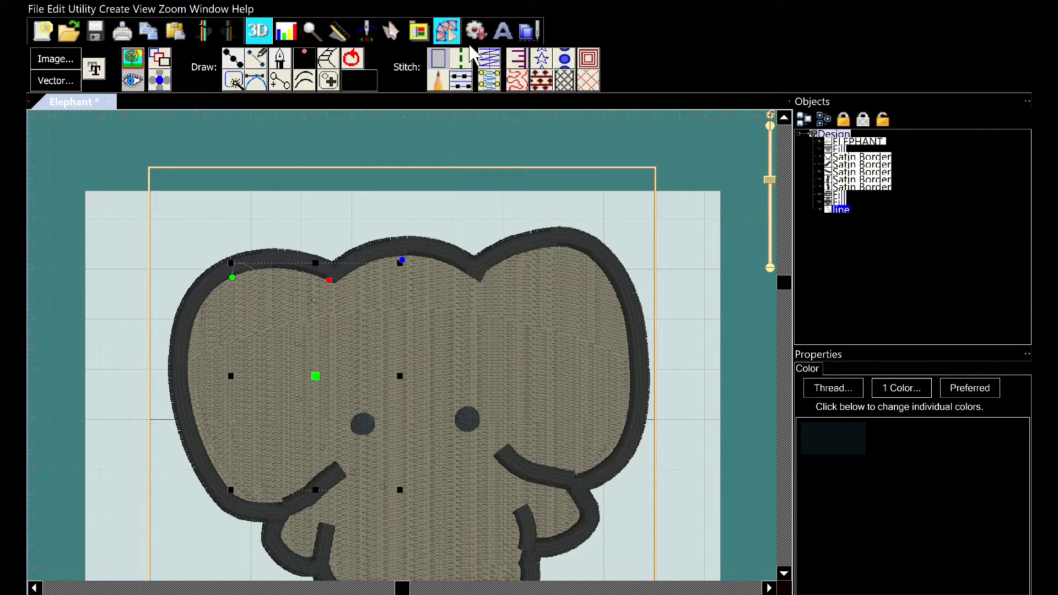
Convert the traced line into a satin border and delete it
left_click(496, 50)
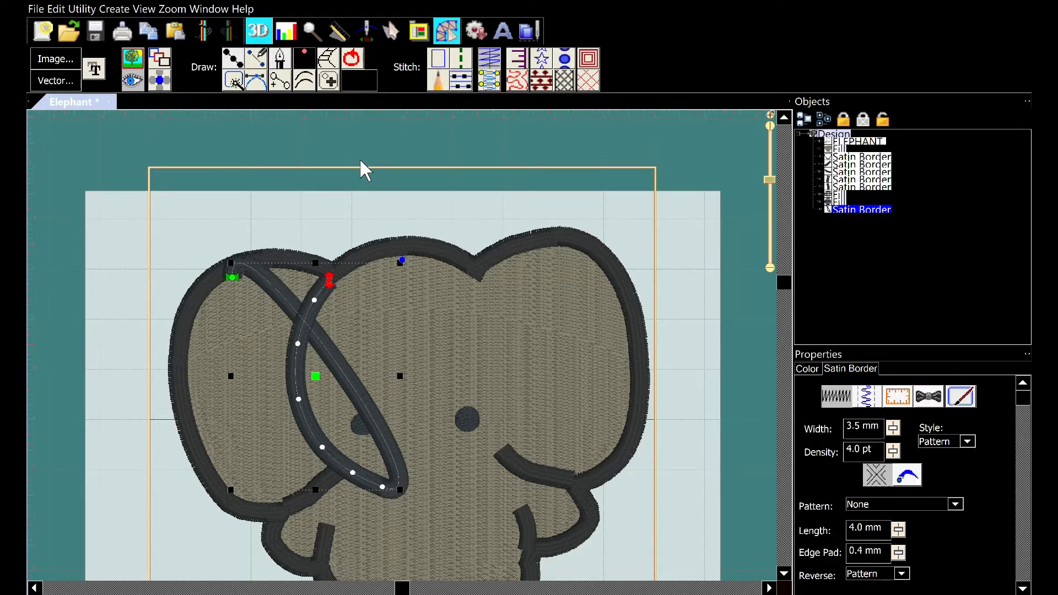
key("Delete")
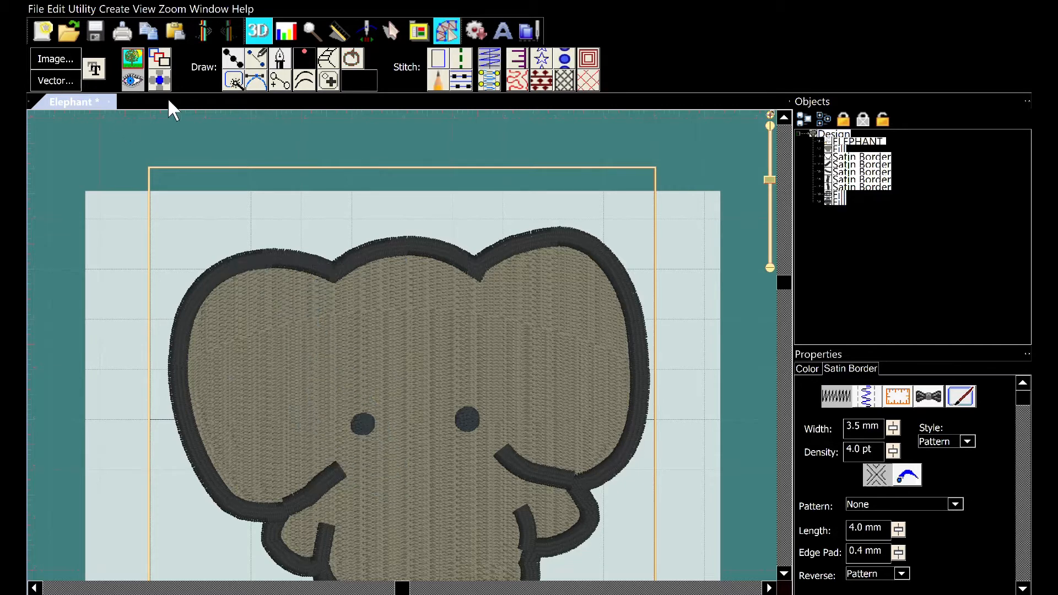
Draw a new satin border along the left ear's inner curve, from the top of the head down to the trunk
left_click(241, 55)
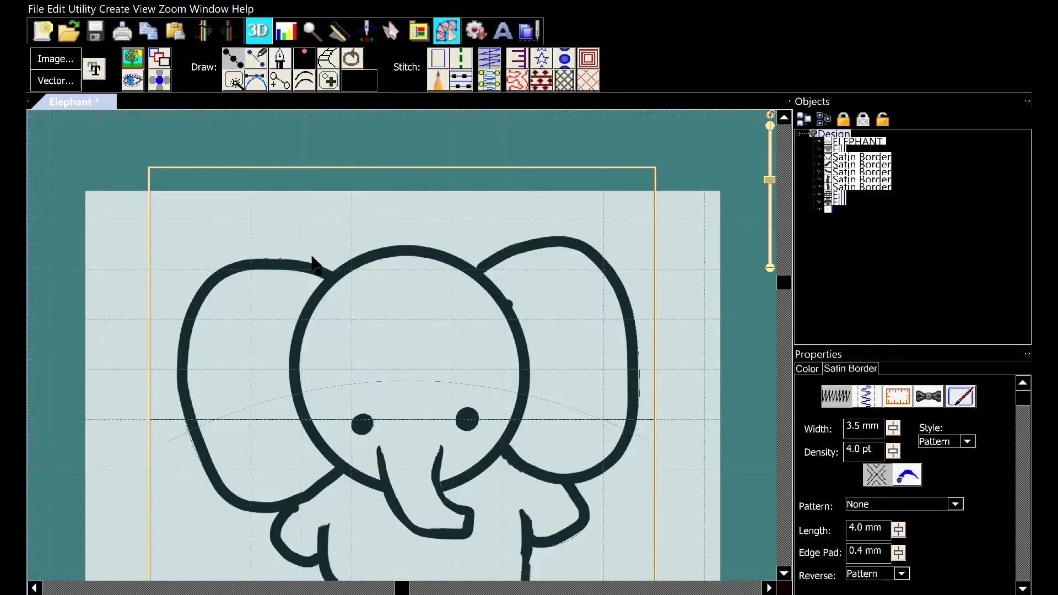
left_click(328, 281)
left_click(315, 302)
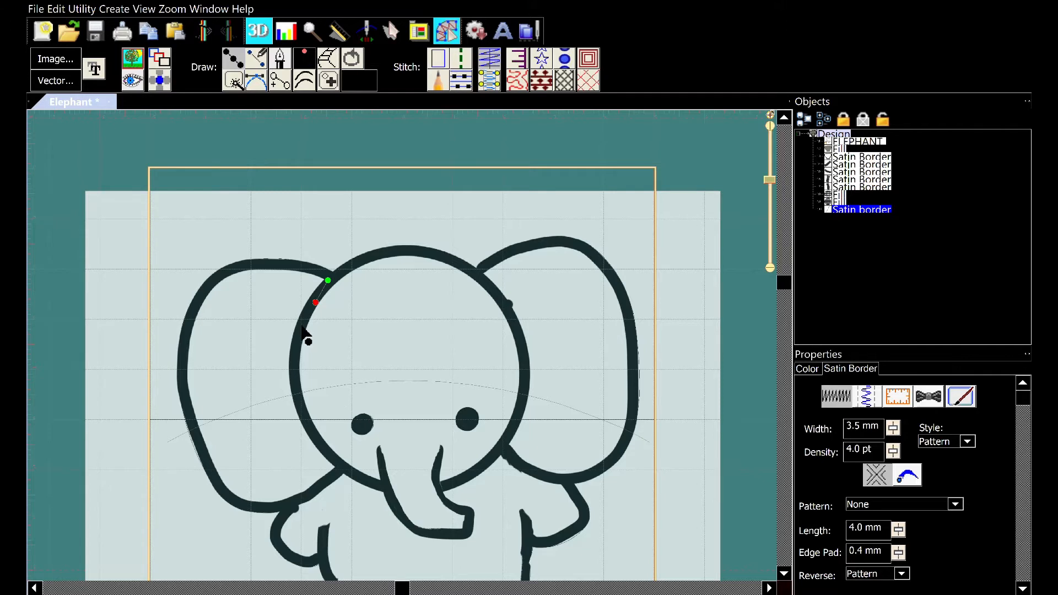
left_click(295, 384)
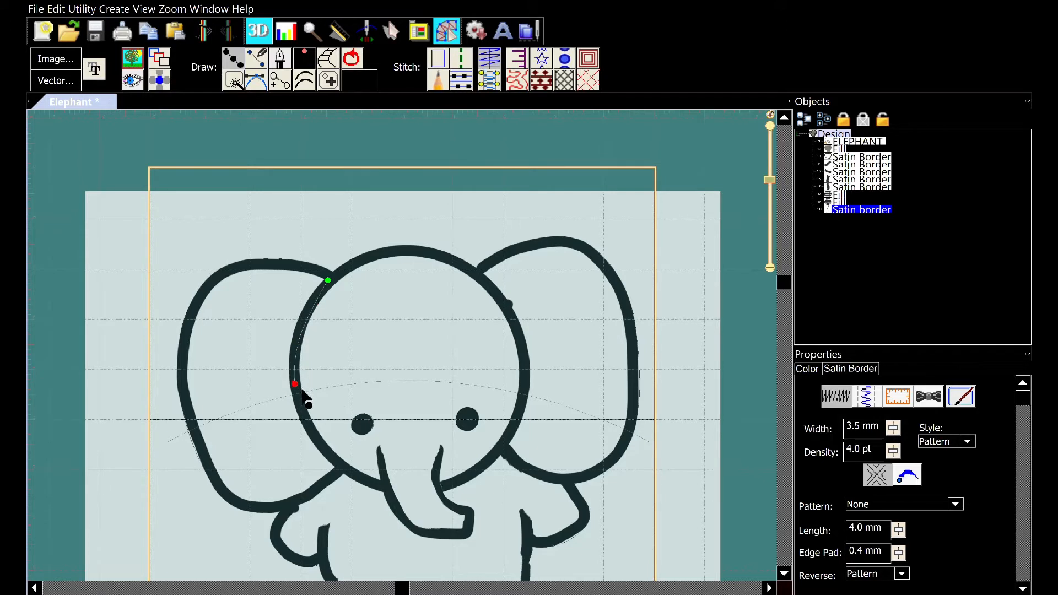
left_click(312, 429)
left_click(381, 485)
left_click(355, 49)
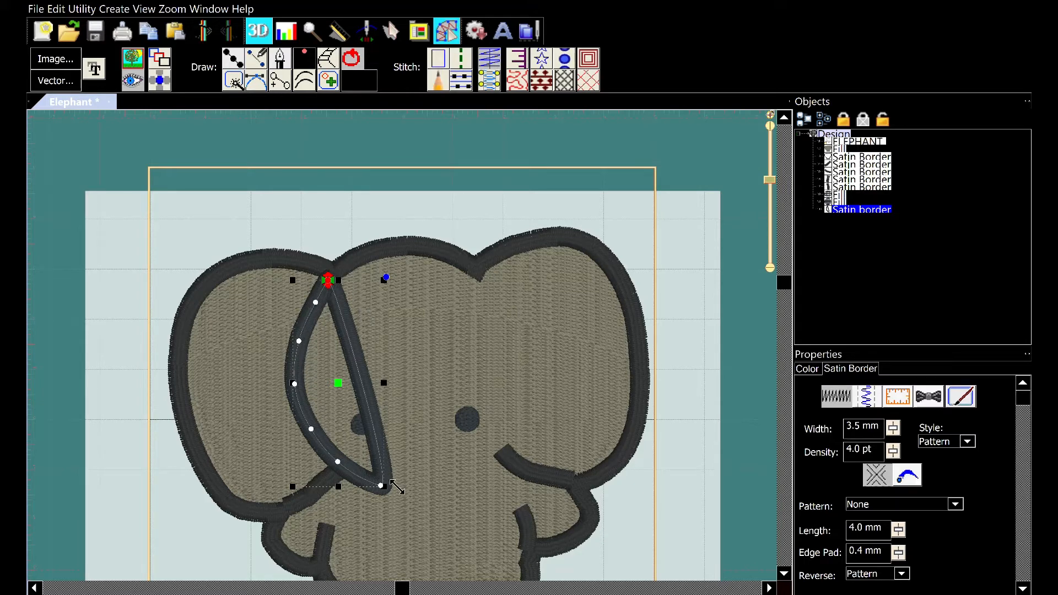
Change the new ear border to a single run stitch and view its color settings
left_click(461, 51)
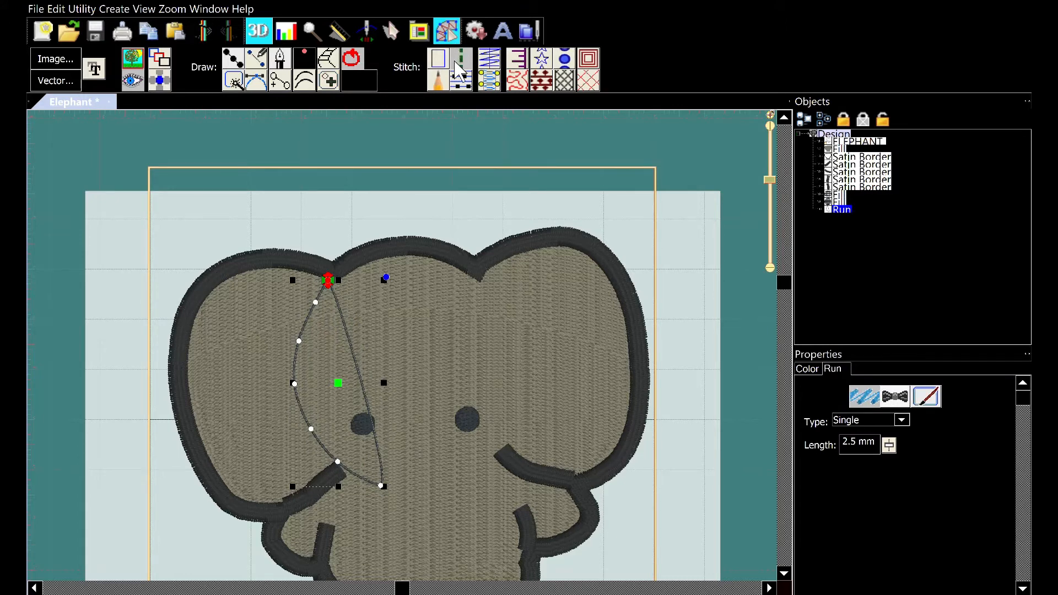
left_click(461, 50)
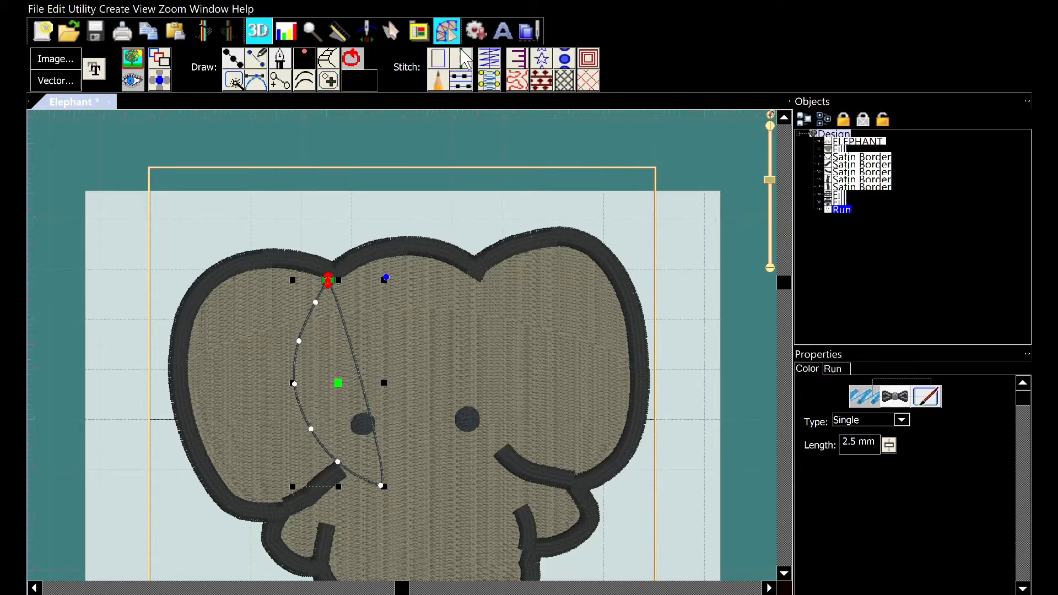
left_click(461, 55)
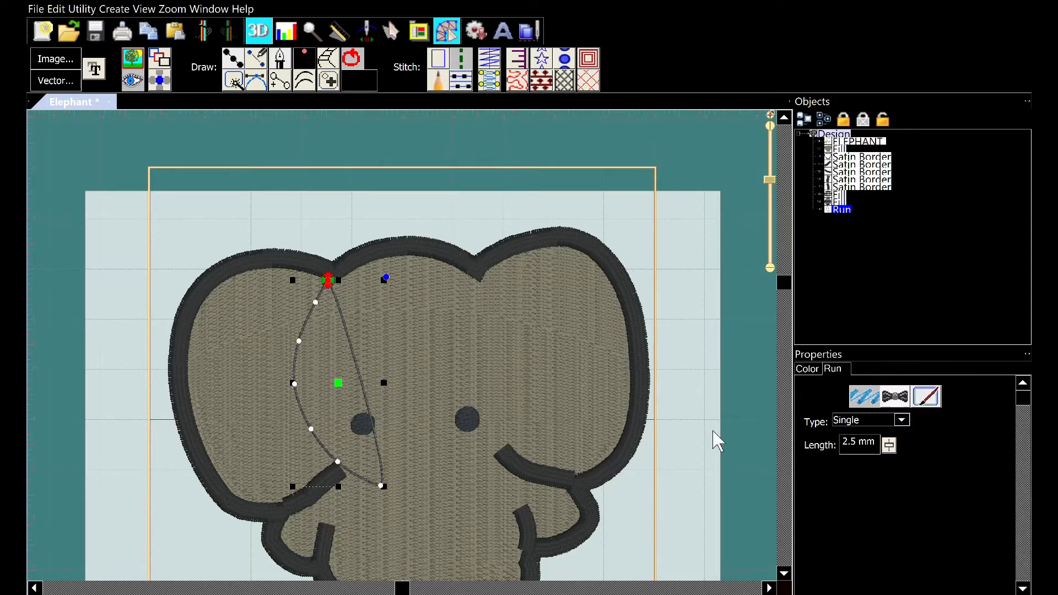
left_click(808, 368)
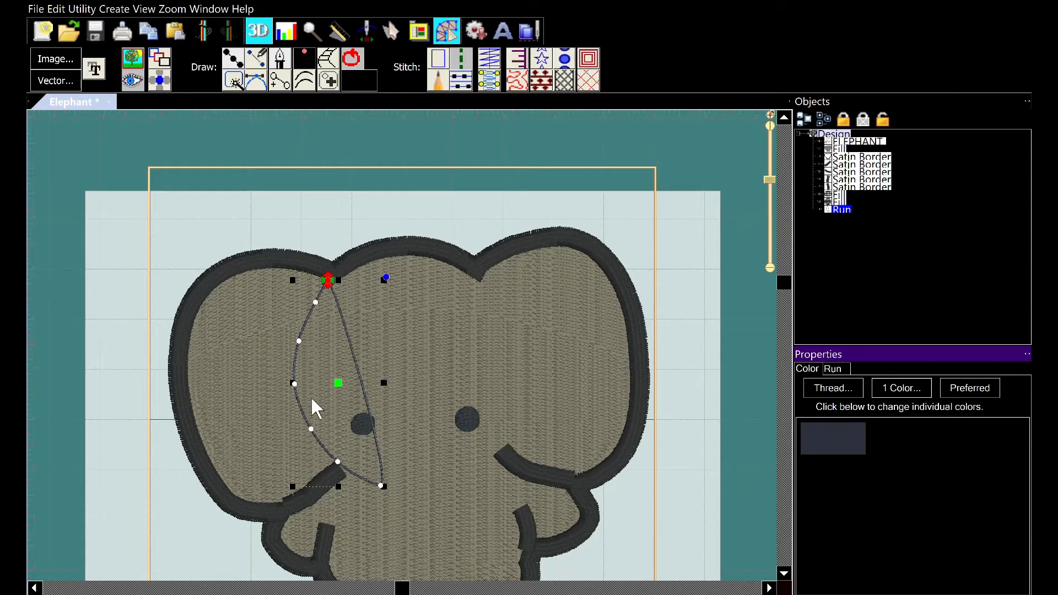
key("Escape")
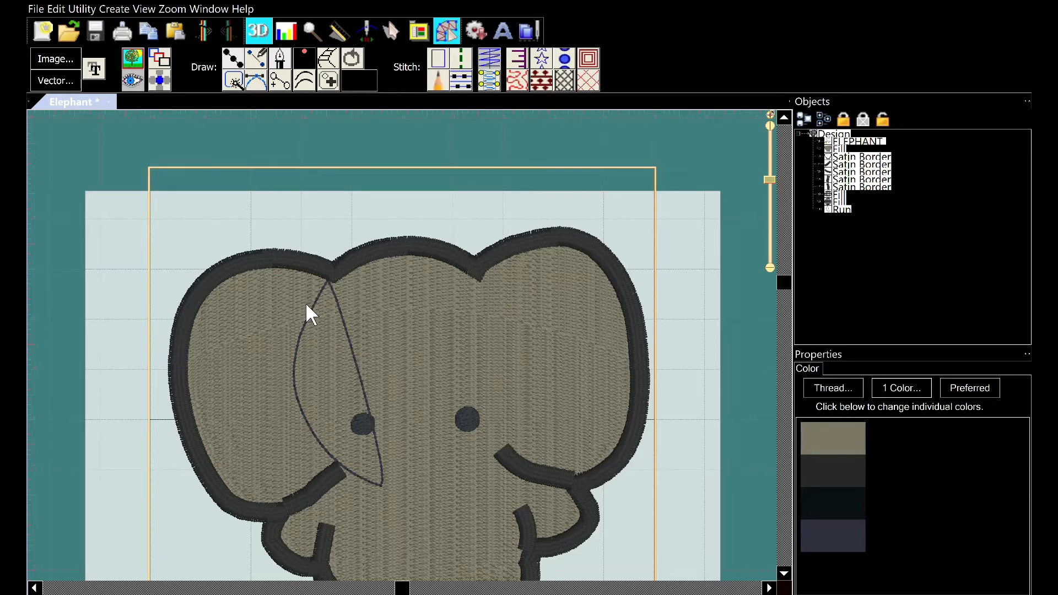
Select the body fill, then select the run line in the object list
left_click(362, 309)
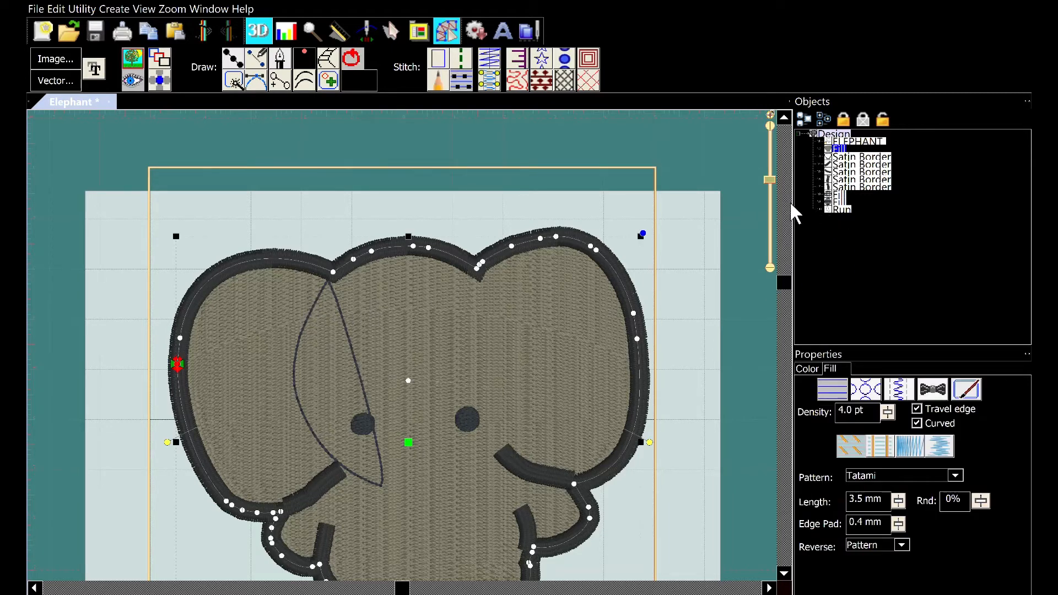
left_click(836, 194)
left_click(852, 200)
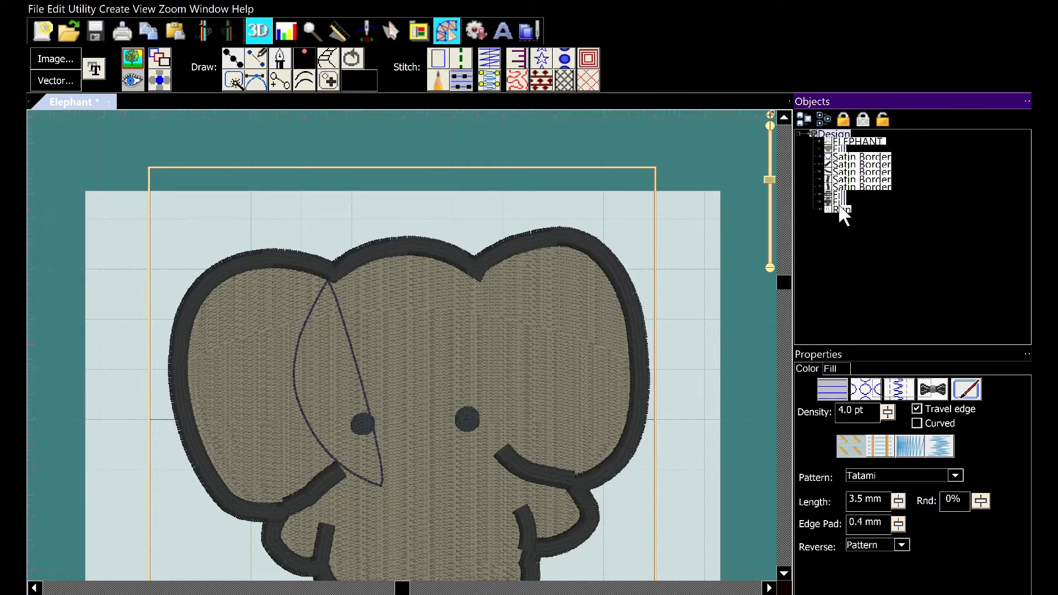
left_click(840, 208)
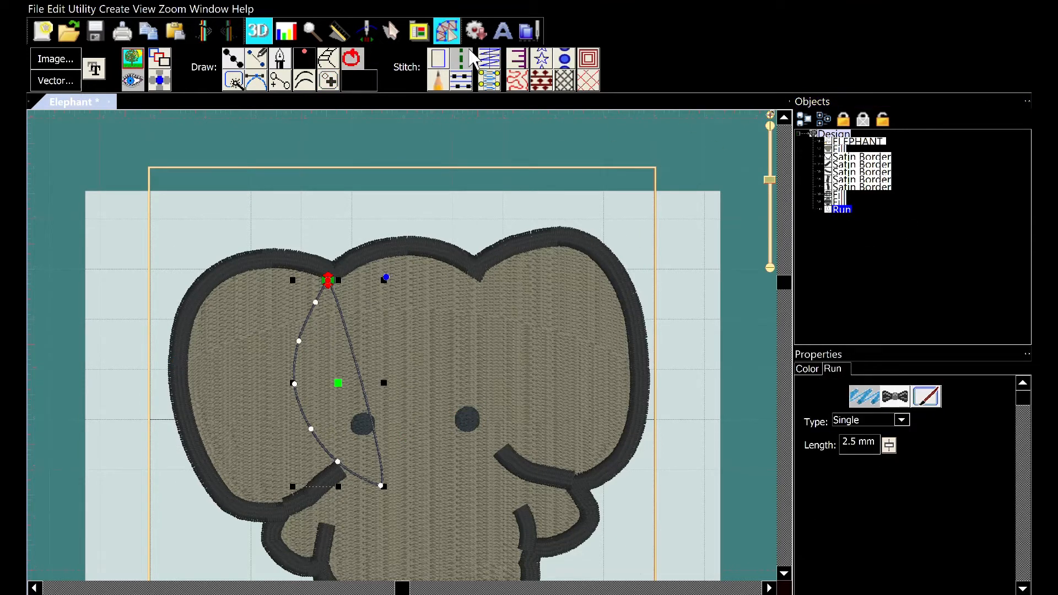
Convert the run line back to a satin border, move its start point, and undo the change
left_click(500, 60)
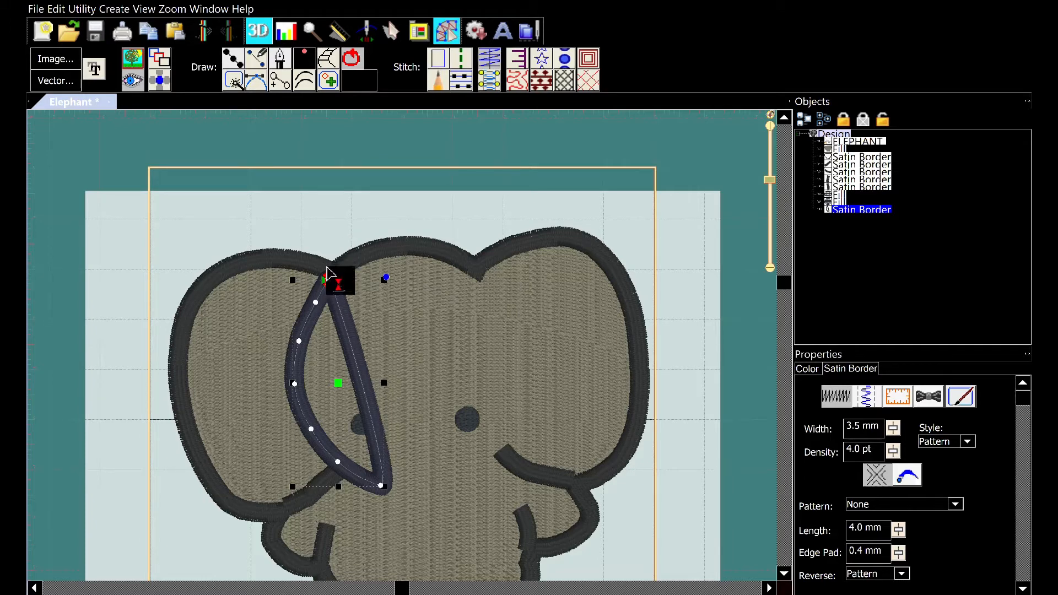
left_click_drag(328, 275, 386, 474)
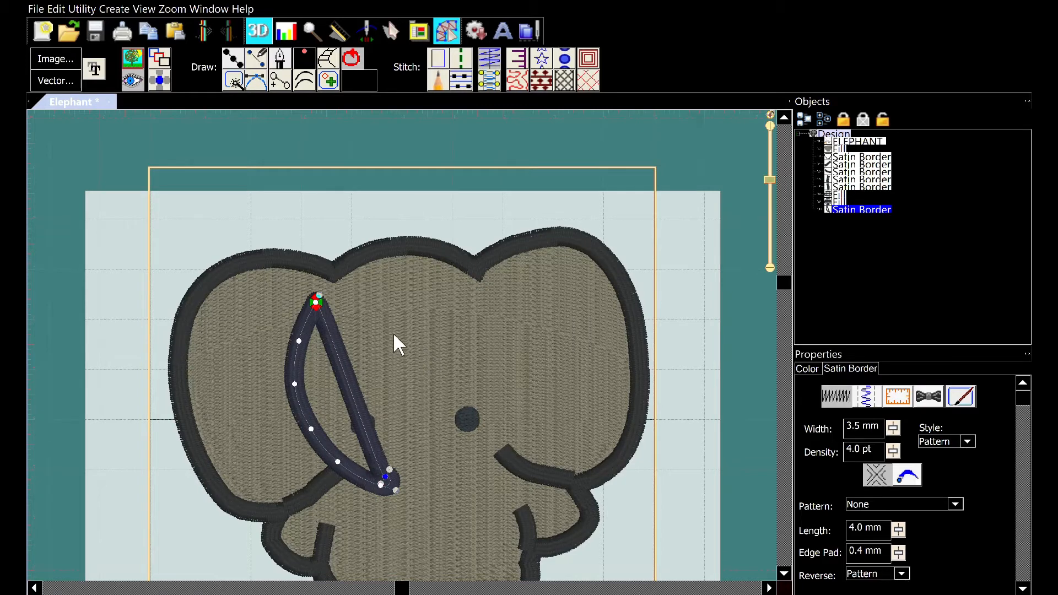
left_click(322, 294)
key("ctrl+z")
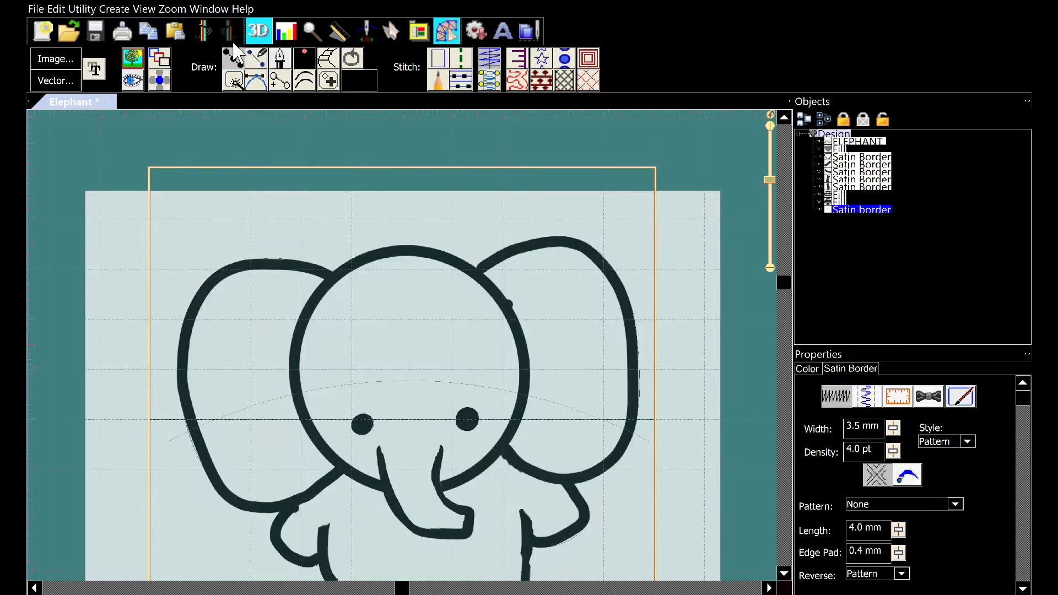
left_click(233, 48)
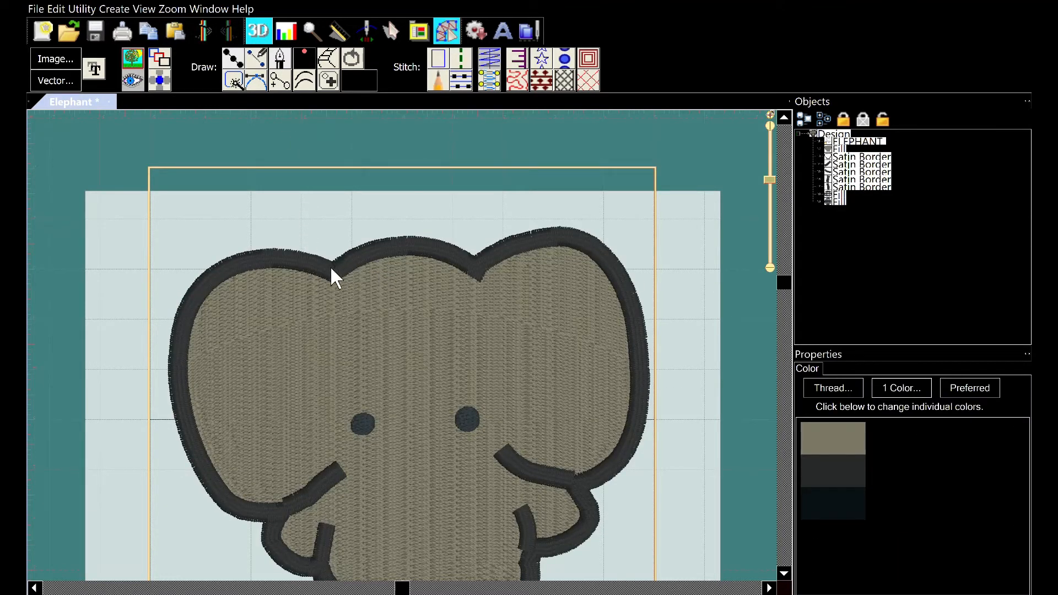
Draw a satin border along the inner curve of the left ear, from the head's top down toward the trunk
left_click(232, 56)
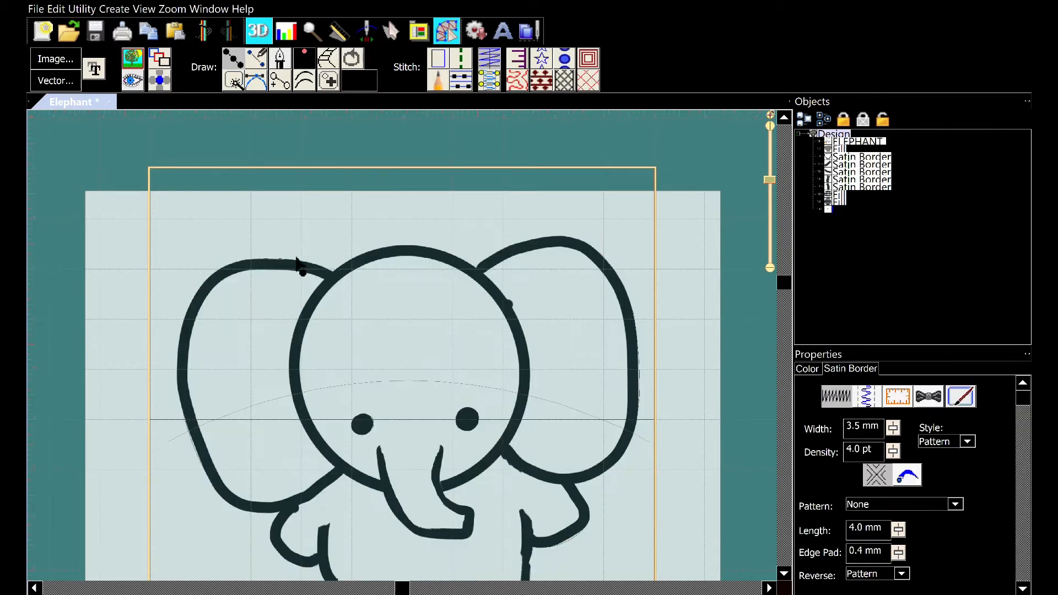
left_click(324, 284)
left_click(311, 306)
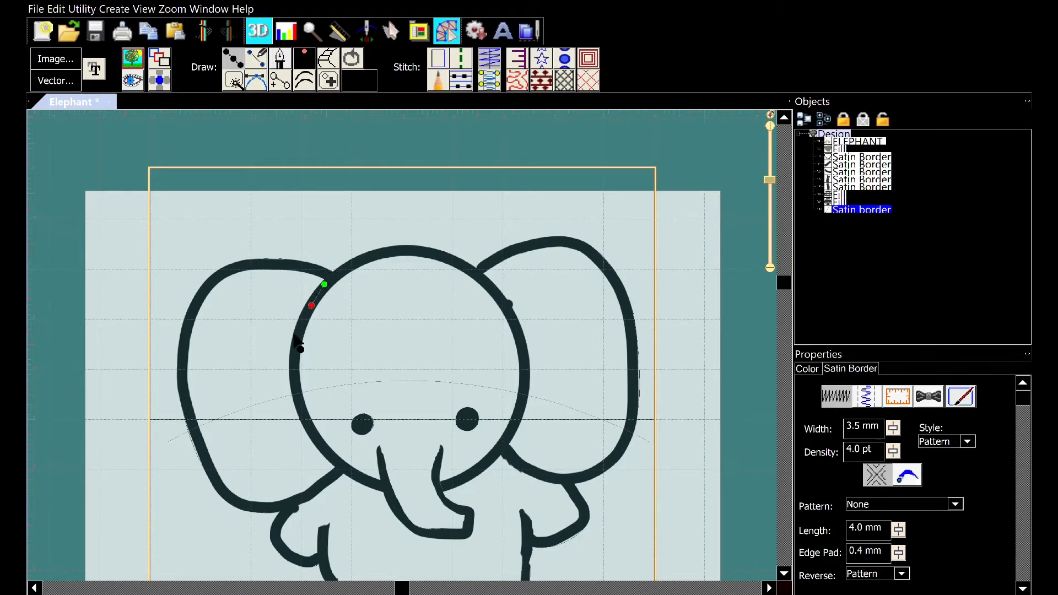
left_click(305, 423)
left_click(336, 462)
left_click(384, 486)
key("Return")
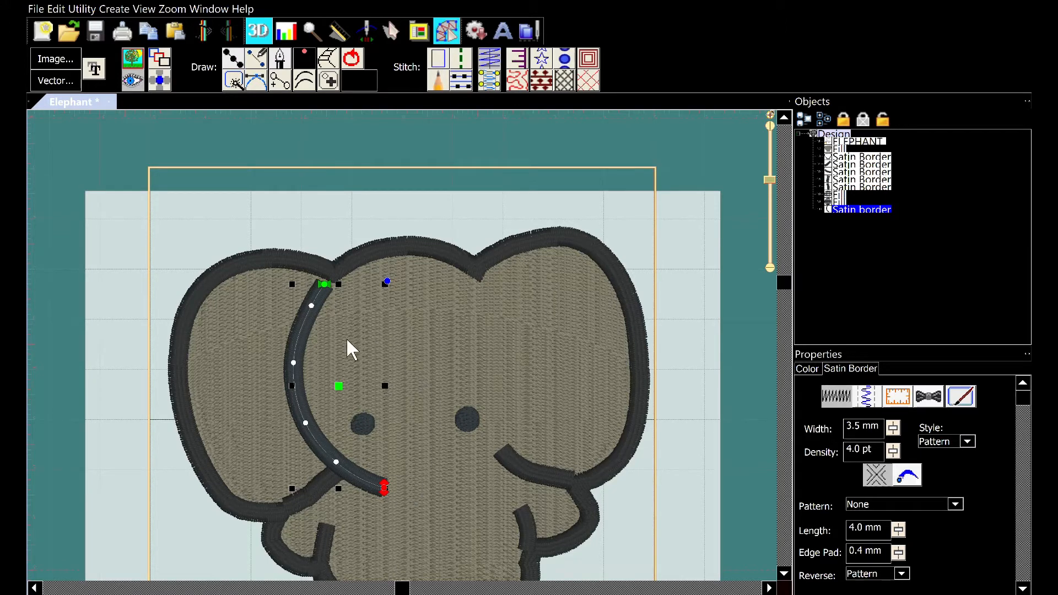
key("Escape")
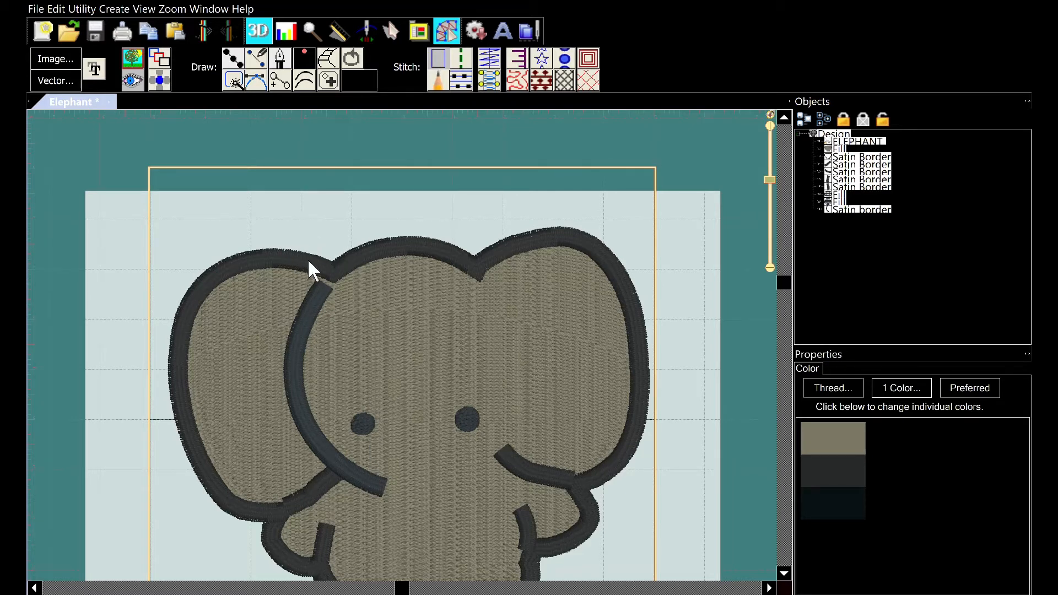
Nudge the new ear satin border slightly upward
left_click(312, 285)
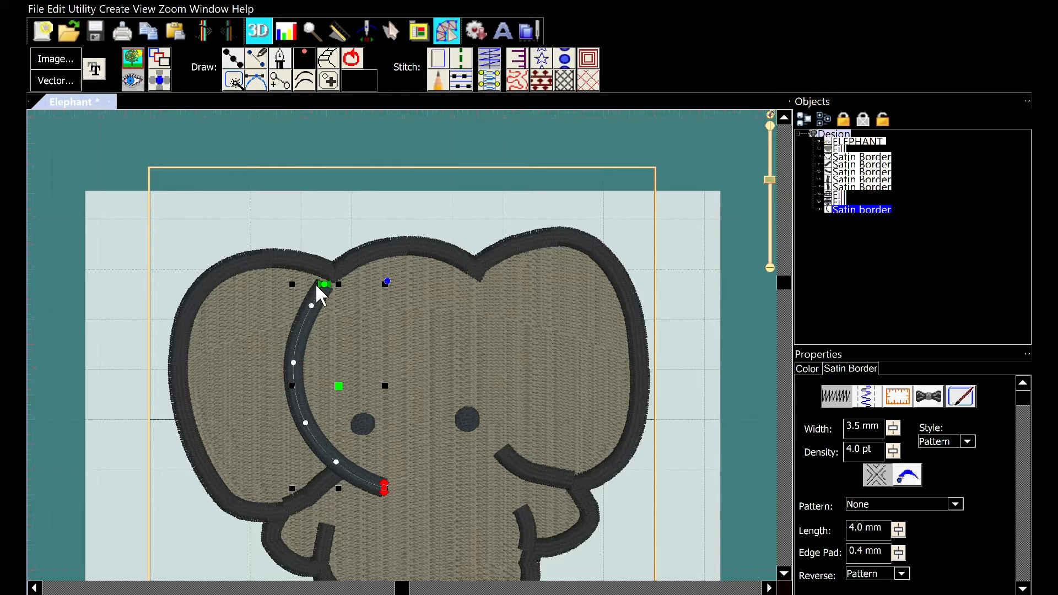
key("Up")
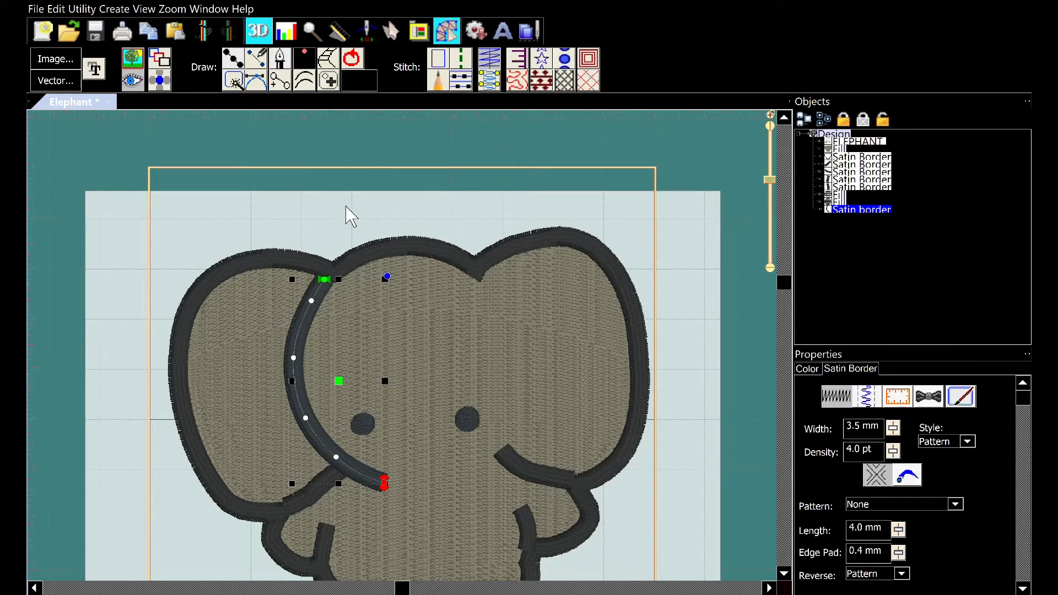
left_click(323, 172)
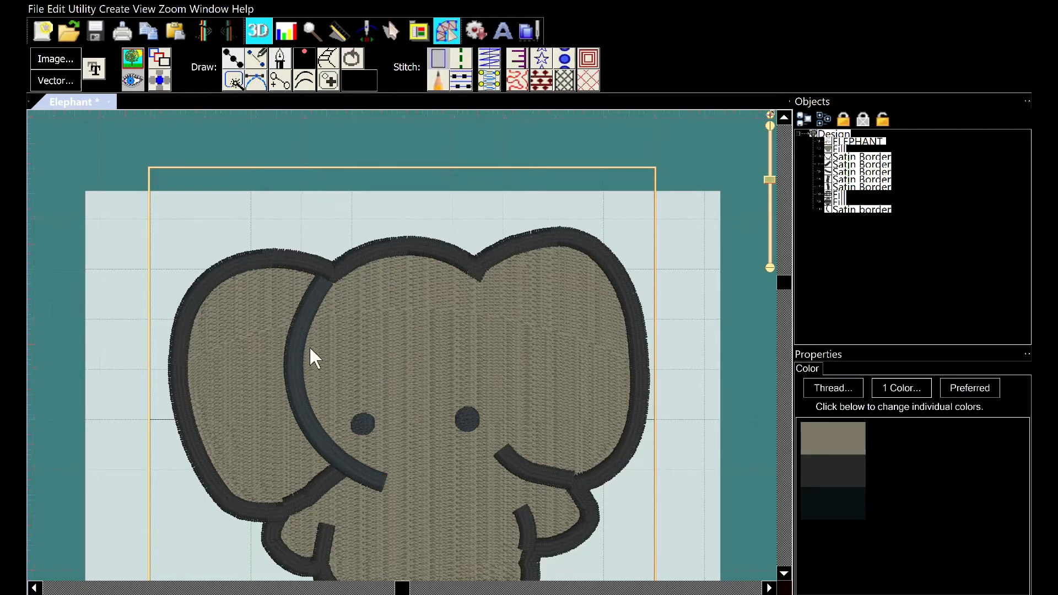
Zoom in on the ear border, select it, and nudge it slightly to the right
scroll(309, 346, "up", 5)
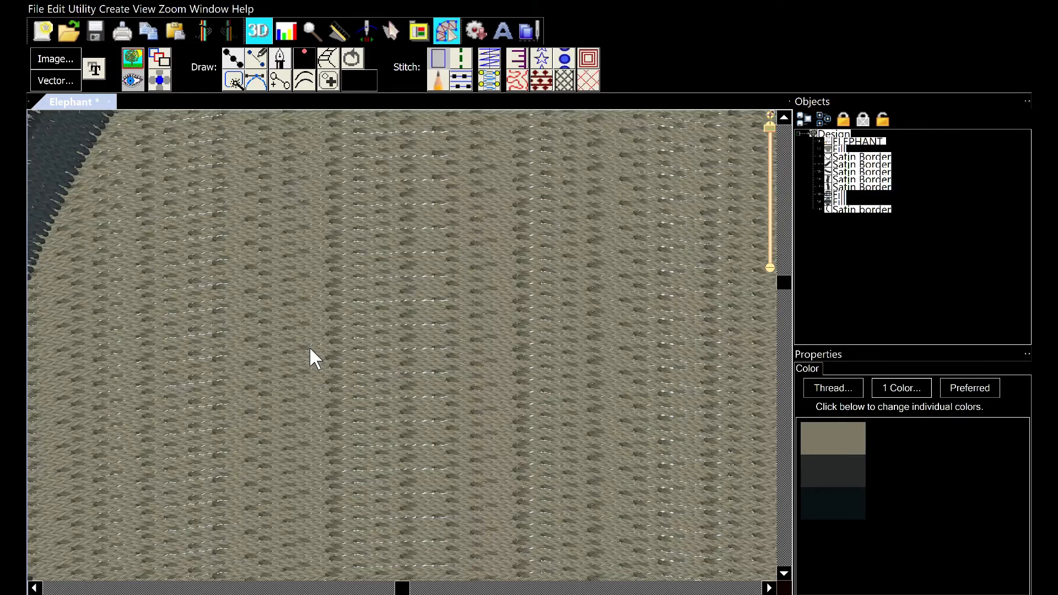
scroll(309, 348, "down", 2)
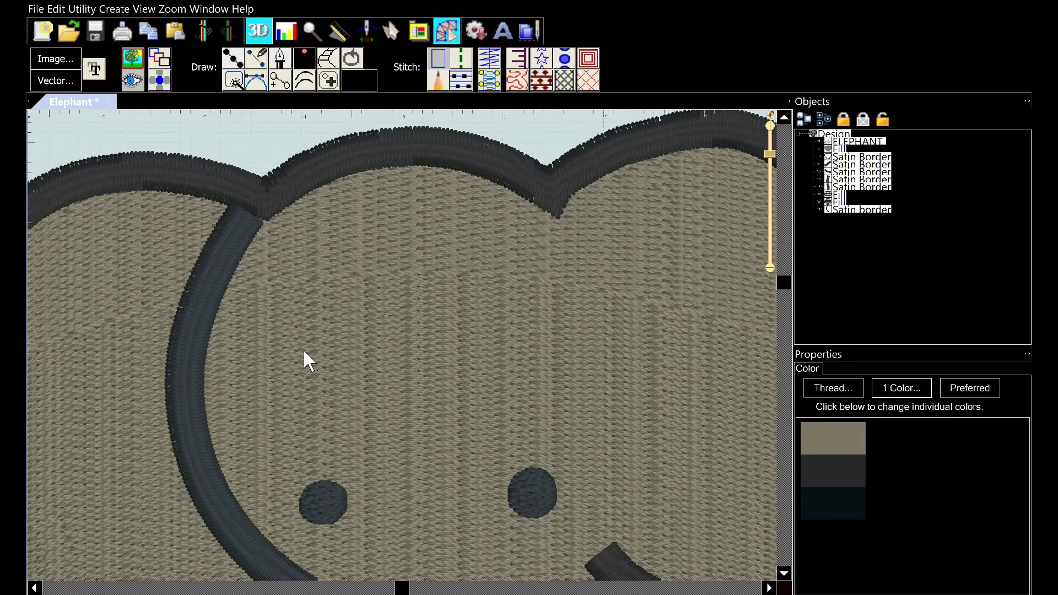
left_click(246, 222)
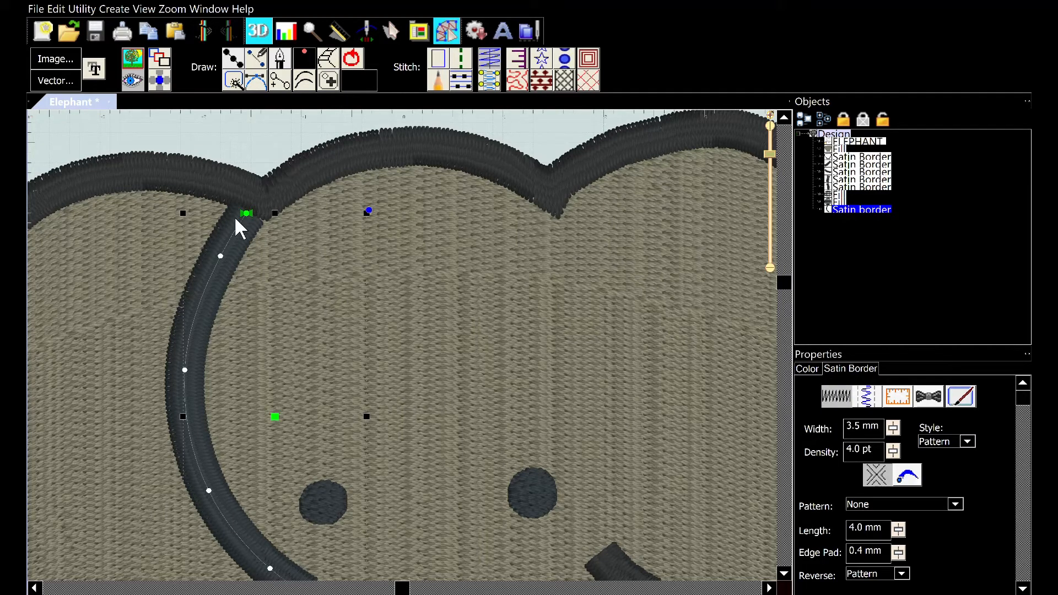
key("Right")
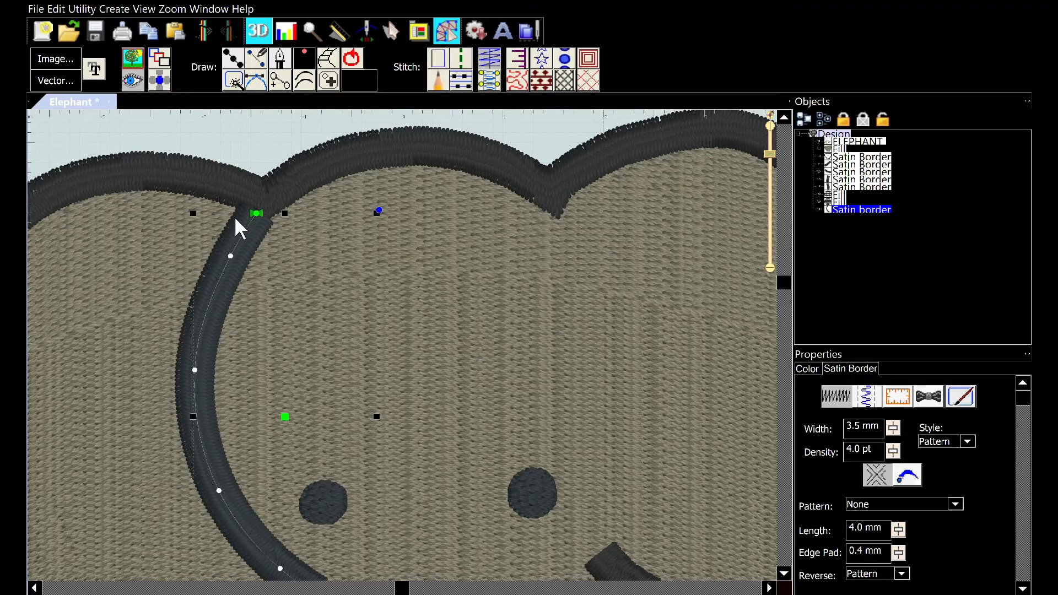
Trace a line along the right ear's inner curve from the head's top down toward the trunk and convert it to a satin border
left_click(281, 130)
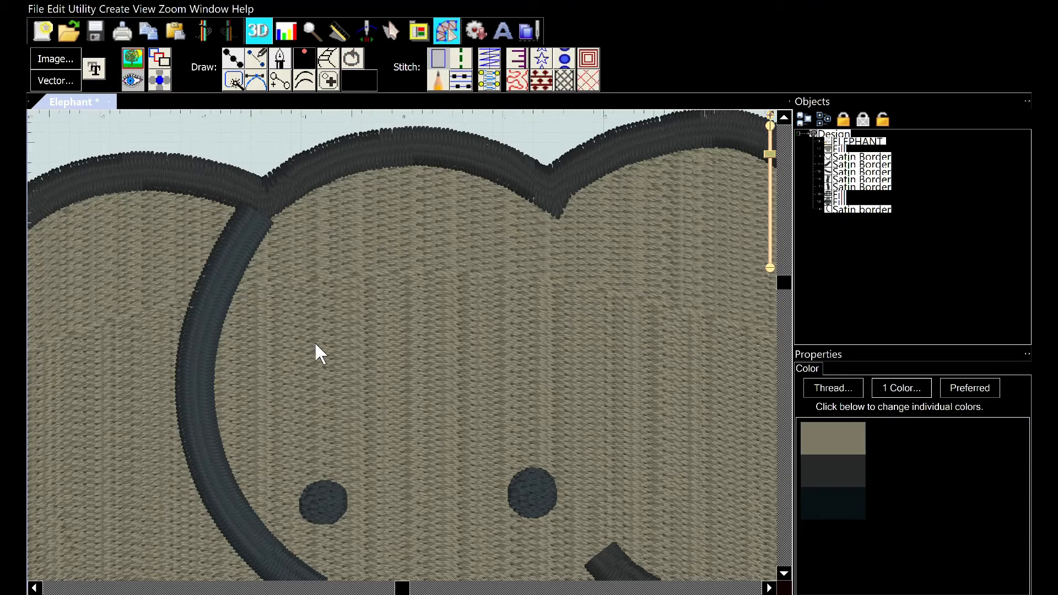
scroll(315, 343, "down", 3)
scroll(315, 347, "up", 2)
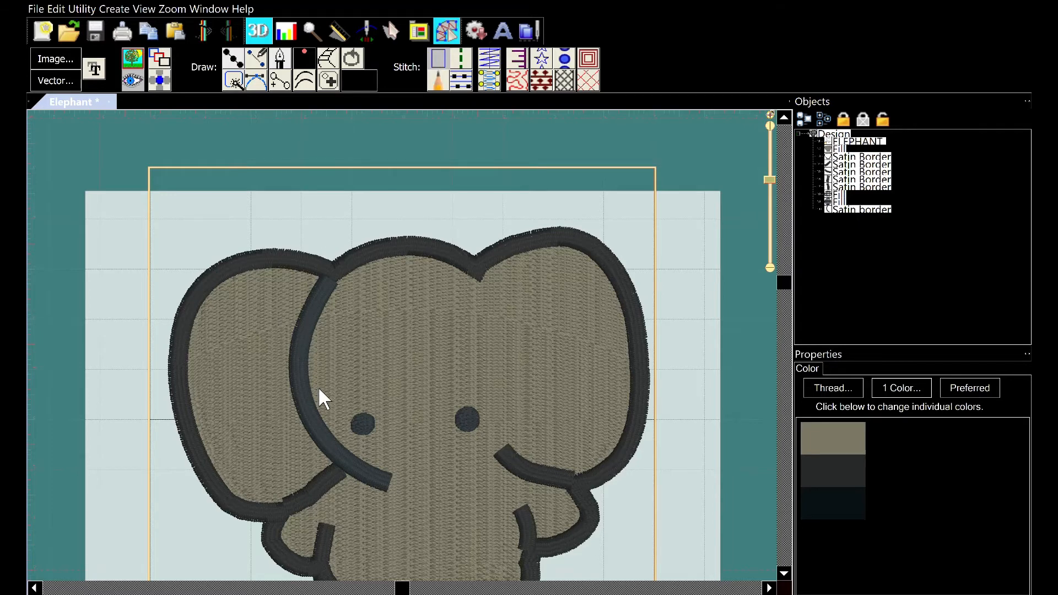
scroll(323, 397, "down", 2)
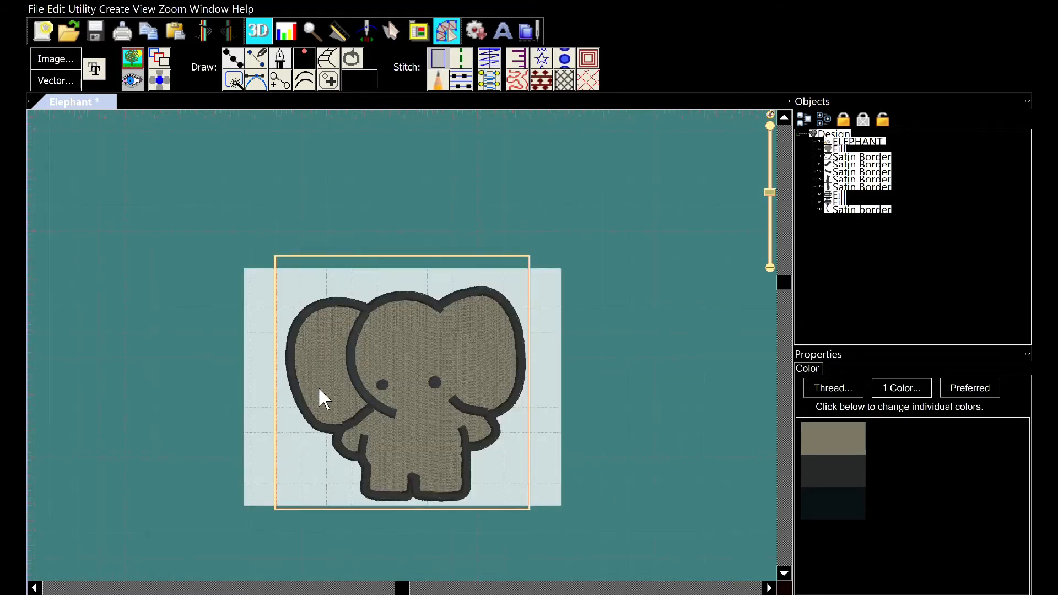
scroll(319, 386, "up", 2)
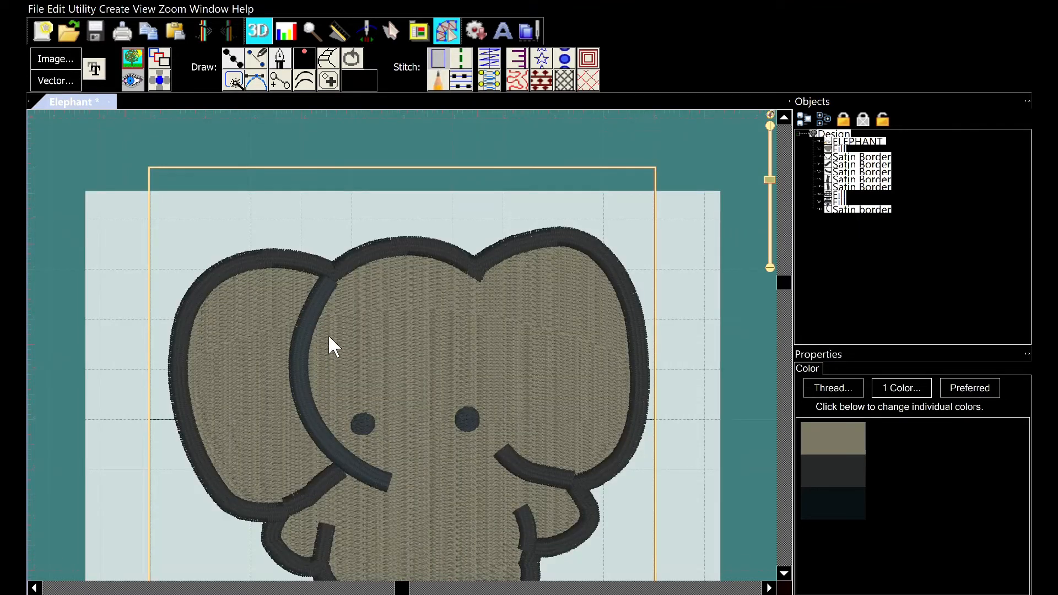
left_click(231, 55)
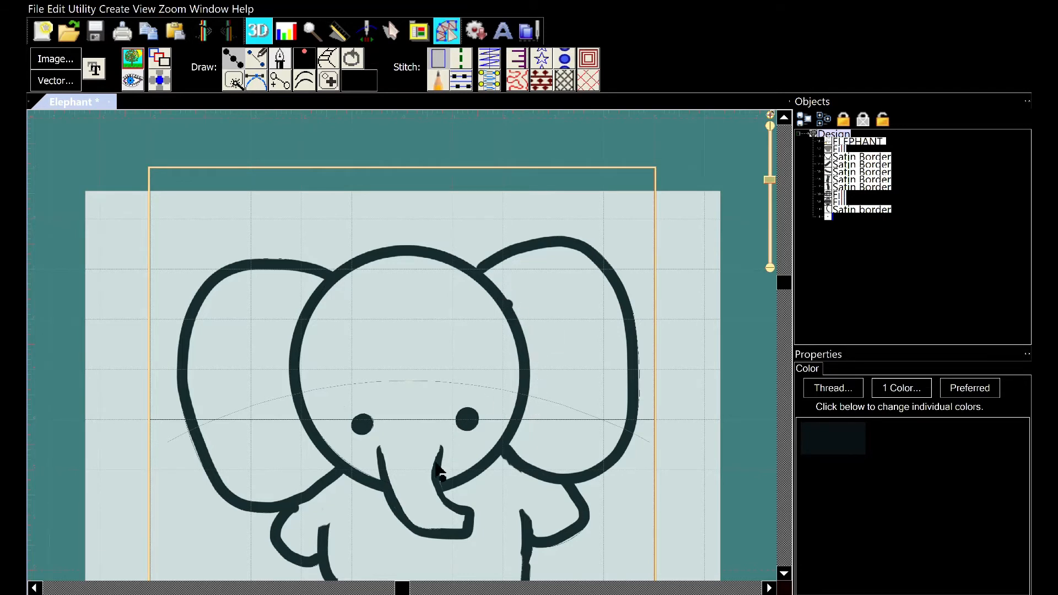
left_click(484, 280)
left_click(503, 303)
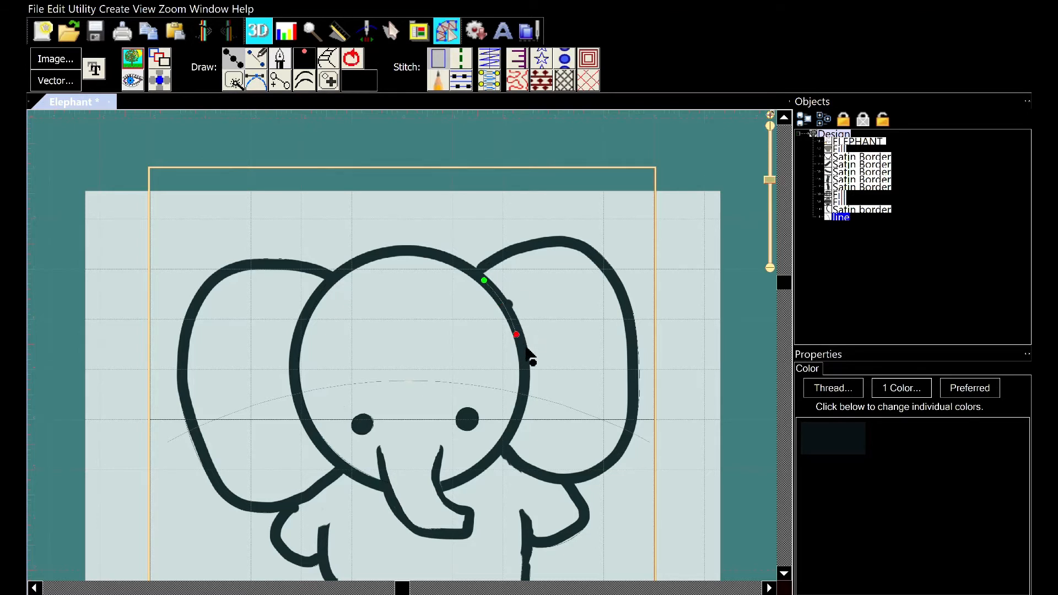
left_click(526, 376)
left_click(519, 417)
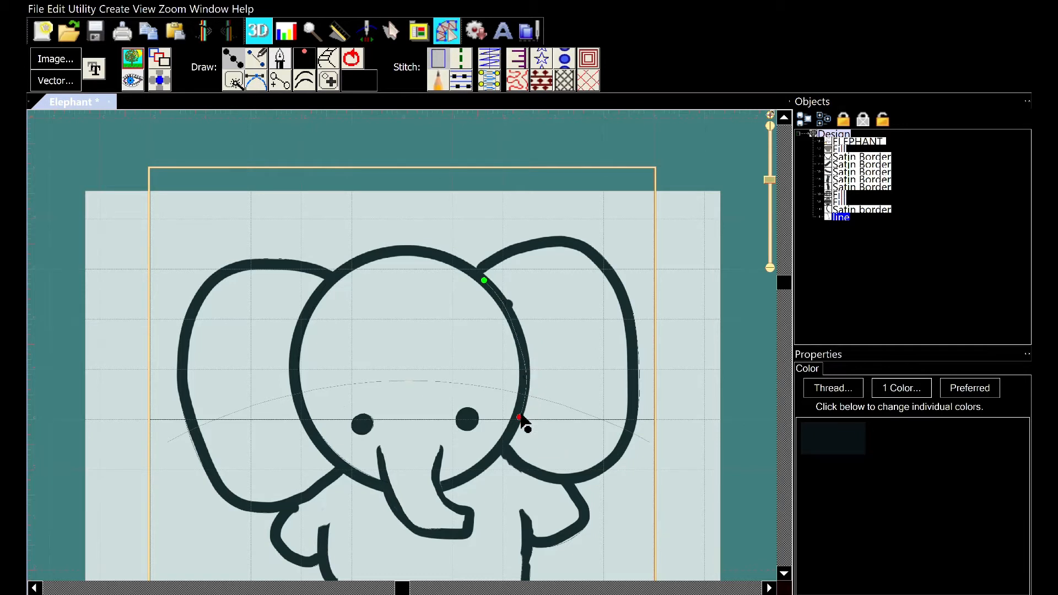
left_click(499, 450)
left_click(471, 475)
left_click(443, 485)
key("Return")
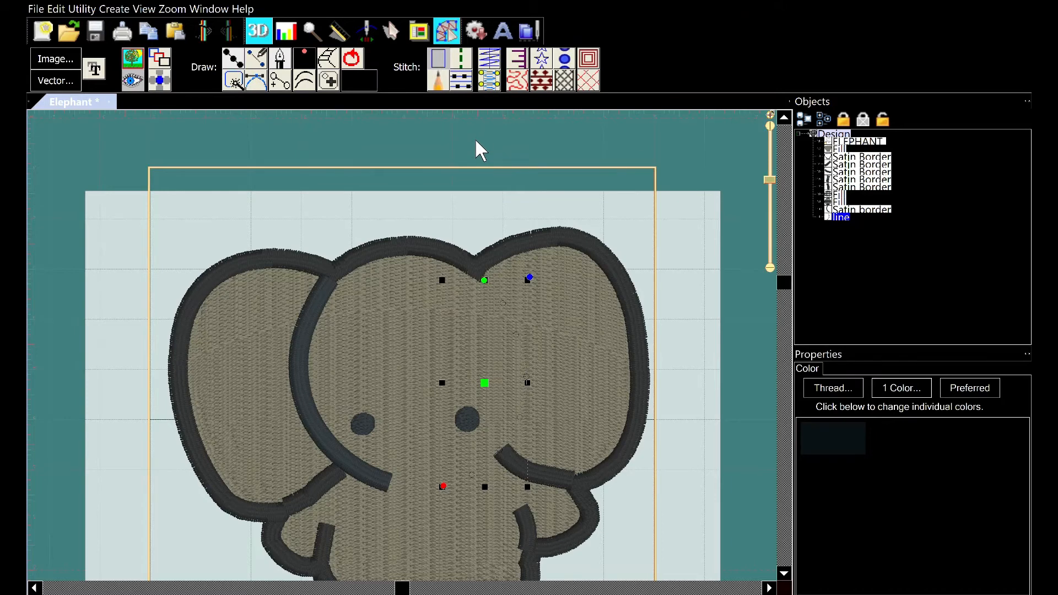
left_click(489, 61)
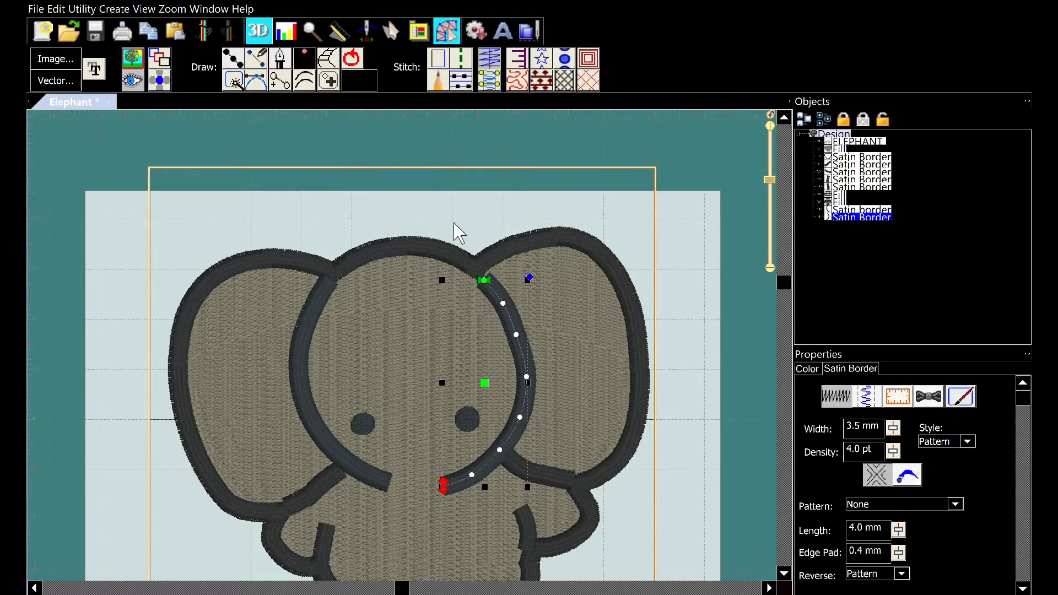
key("Escape")
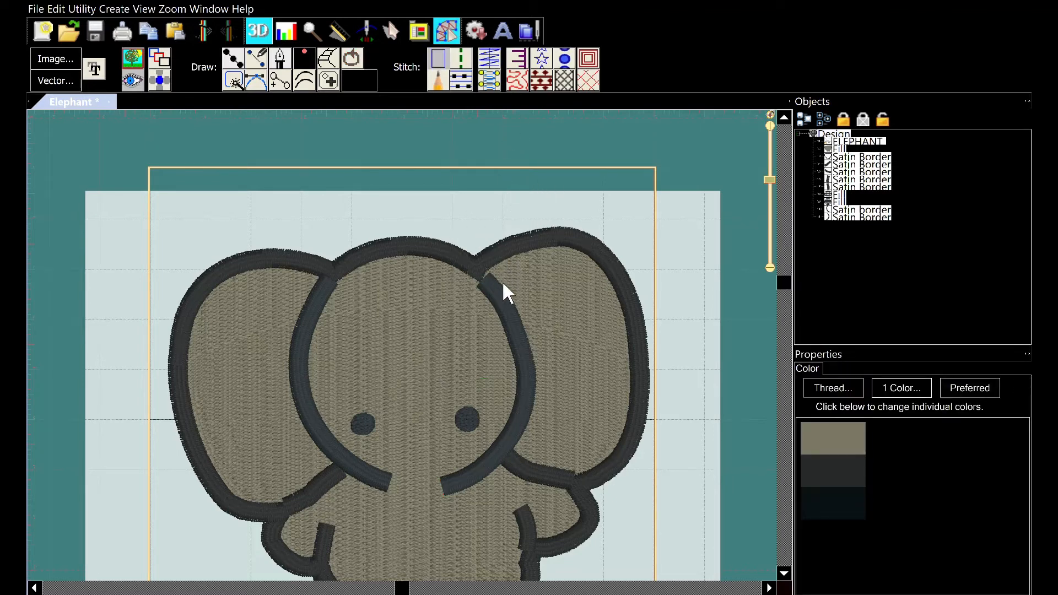
Select the right ear satin border, nudge it slightly to the right, and adjust one of its middle points
left_click(498, 275)
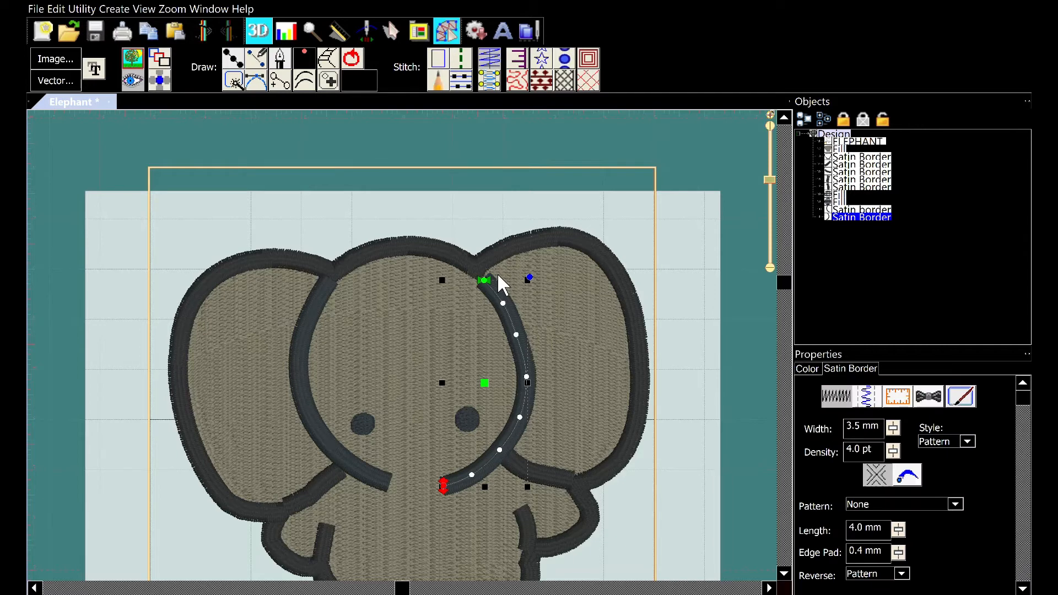
key("Right")
key("Right")
key("Right")
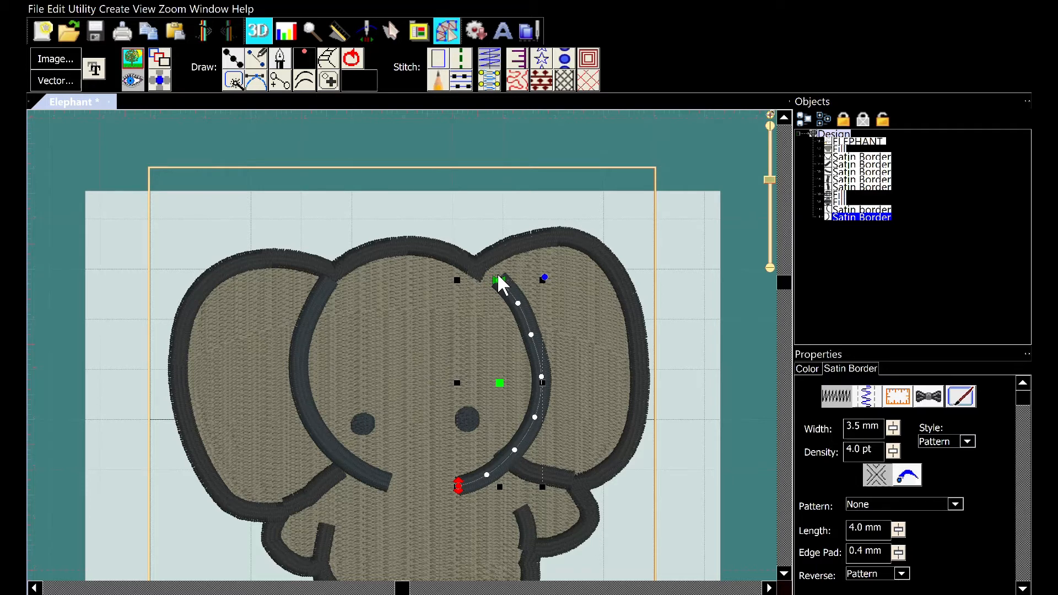
key("Left")
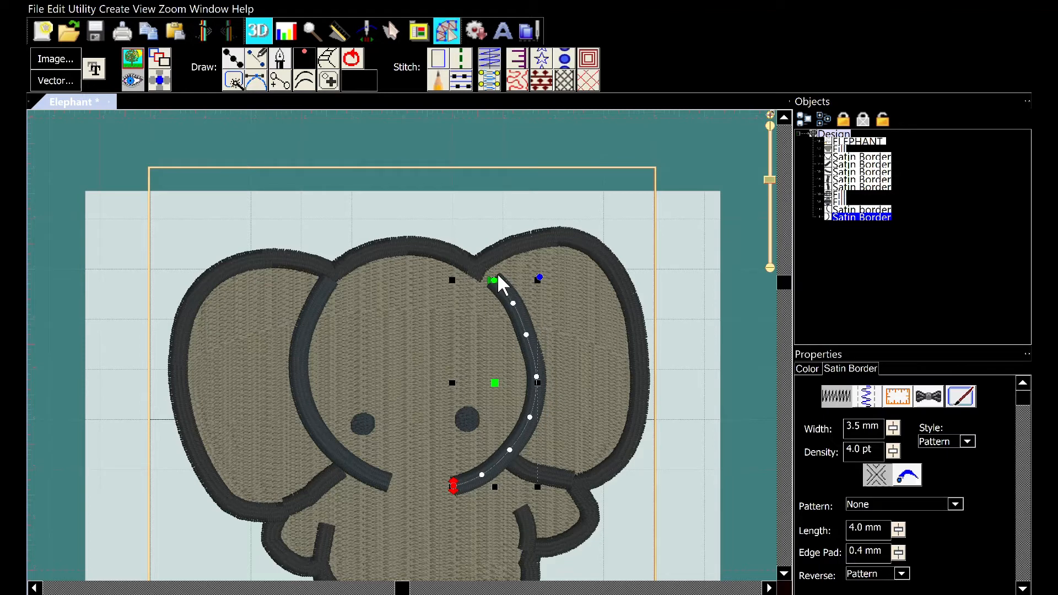
left_click(492, 278)
left_click_drag(511, 377, 512, 376)
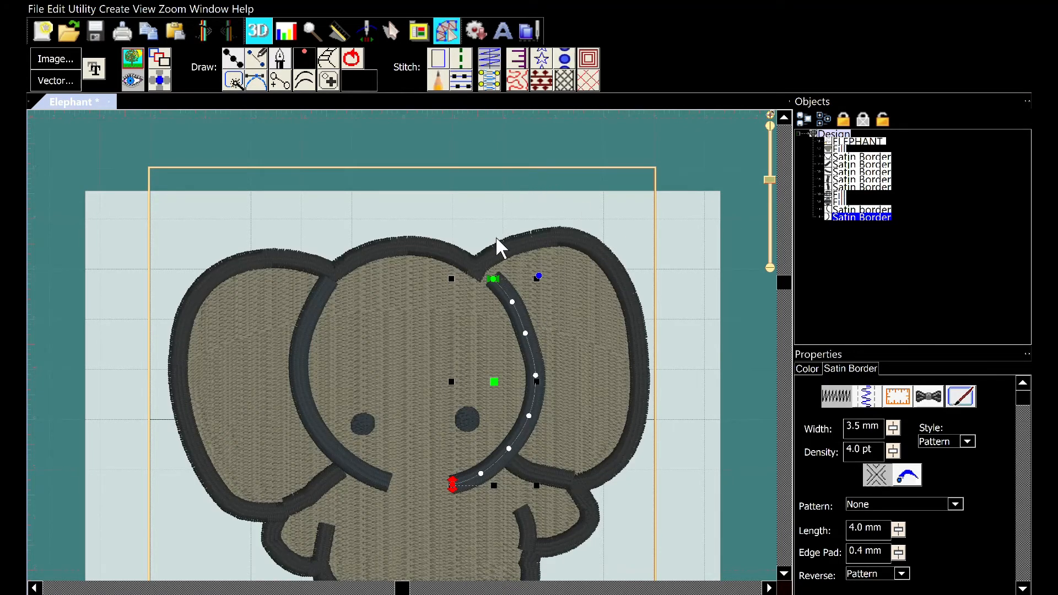
key("Escape")
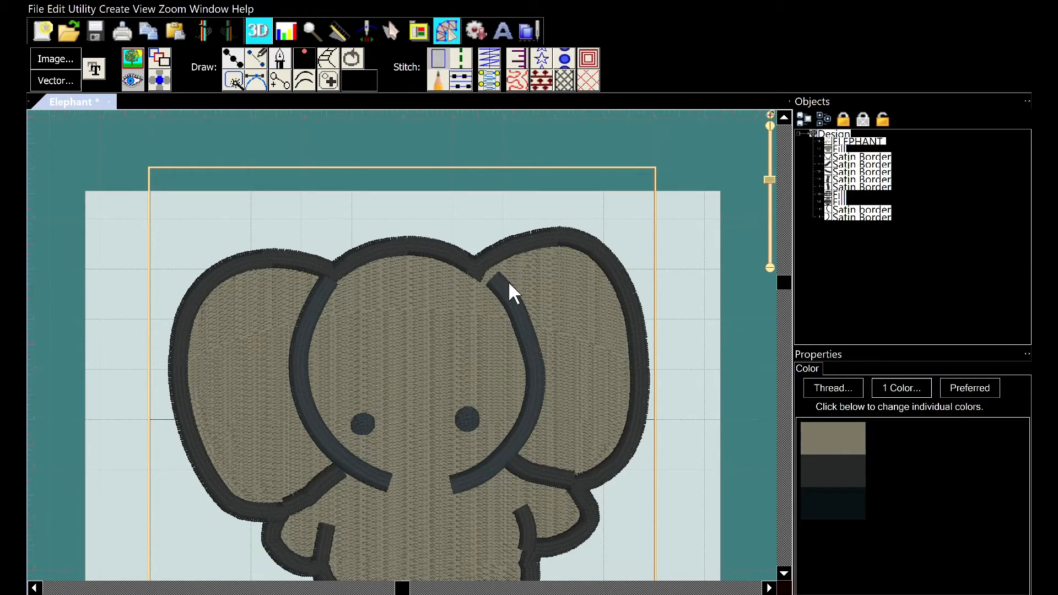
Move the right ear satin border slightly up and to the left
scroll(508, 282, "down", 2)
scroll(514, 294, "up", 2)
scroll(551, 305, "up", 2)
scroll(560, 286, "up", 3)
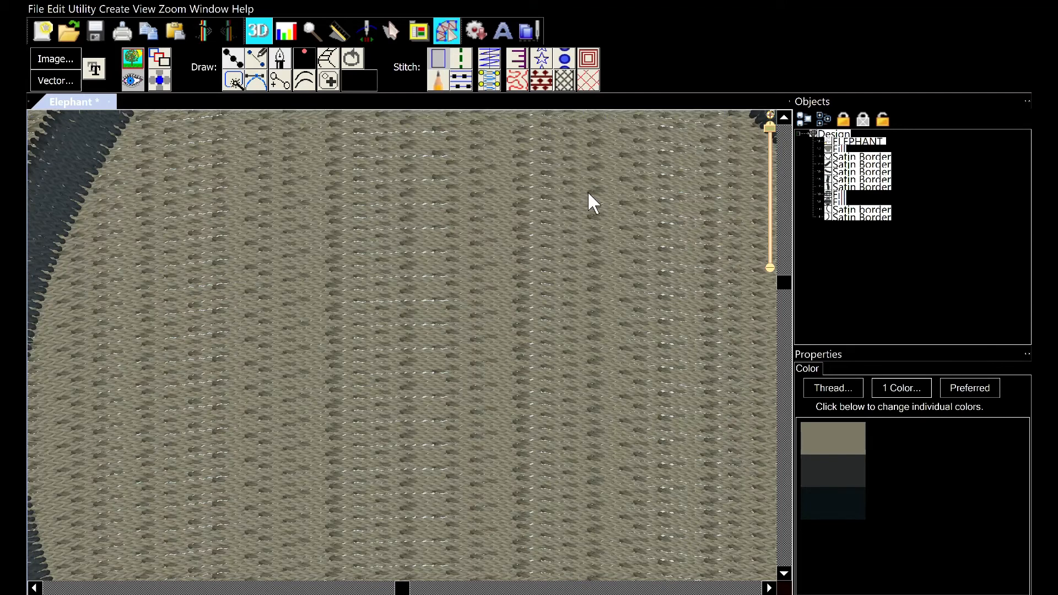
scroll(588, 196, "down", 3)
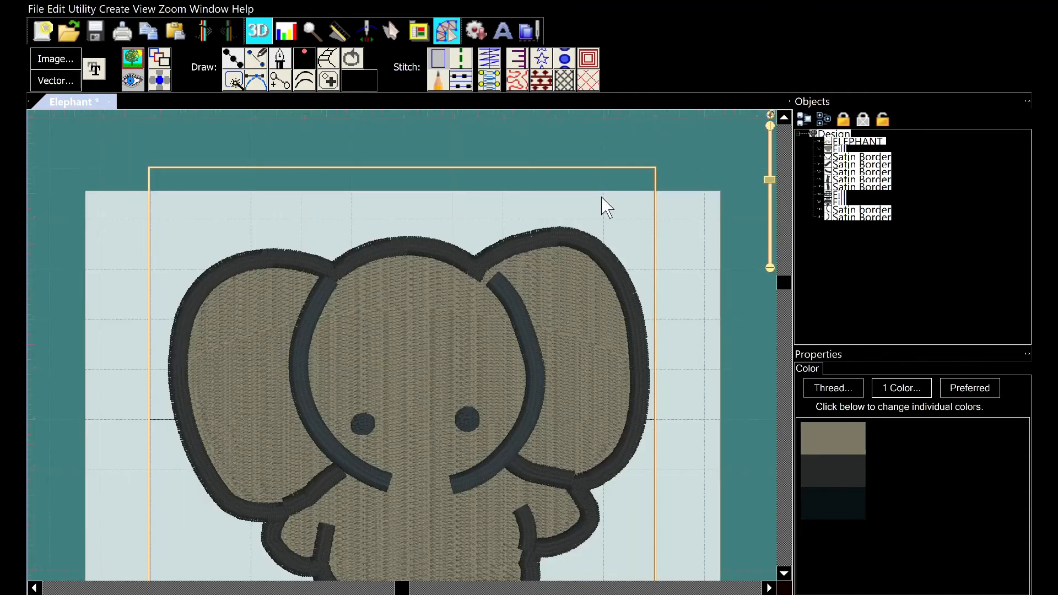
left_click(503, 275)
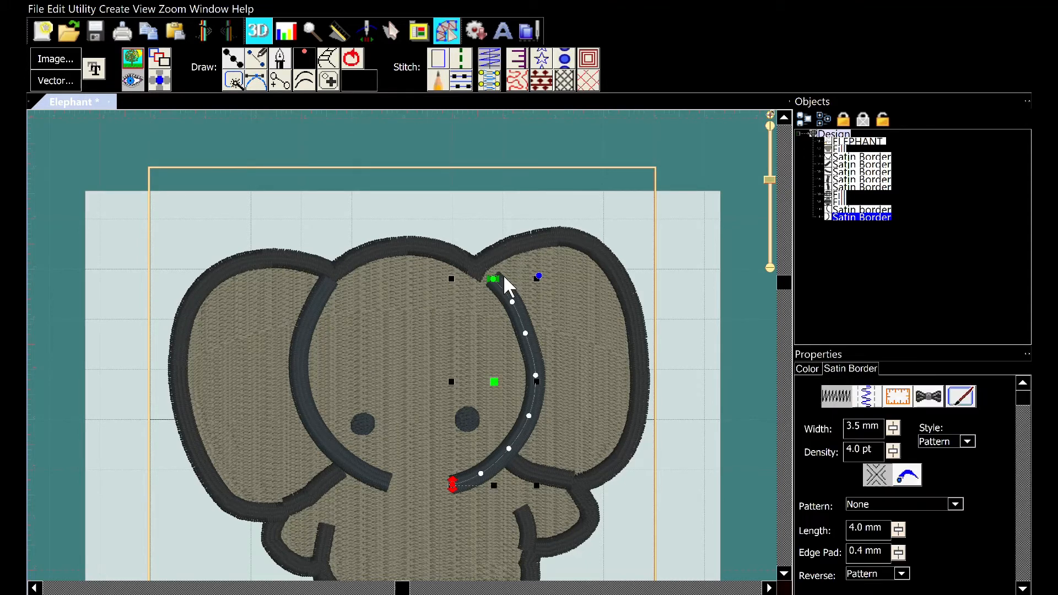
left_click_drag(505, 376, 499, 367)
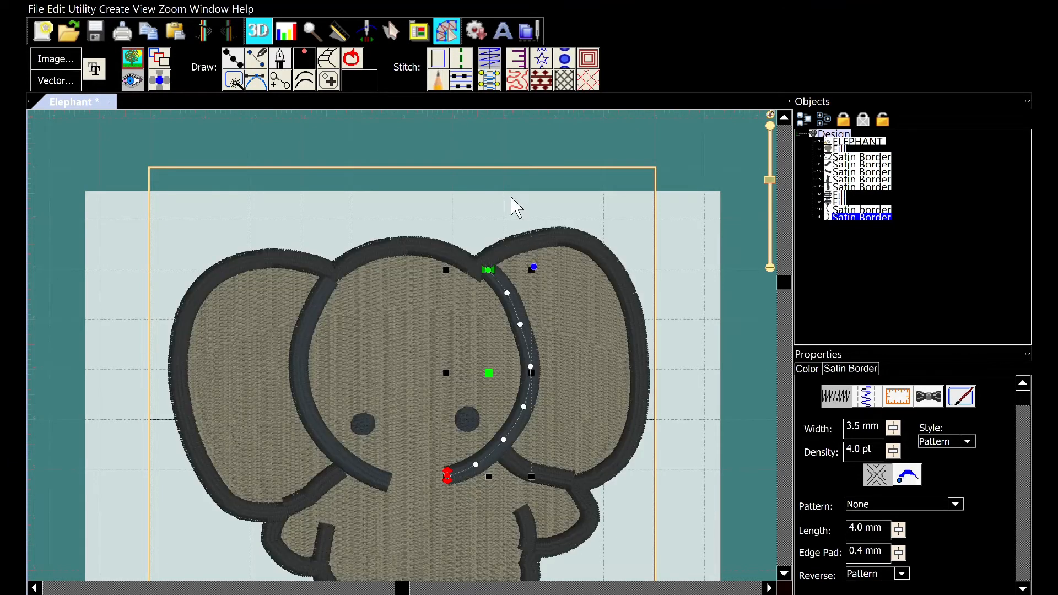
left_click(494, 210)
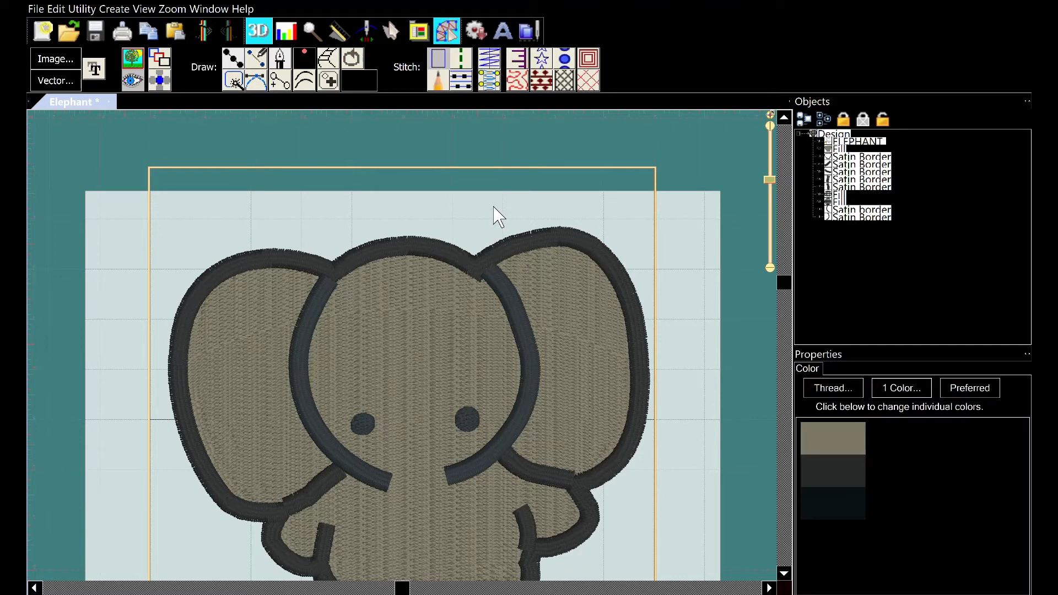
Nudge the right ear satin border one step to the left
left_click(496, 269)
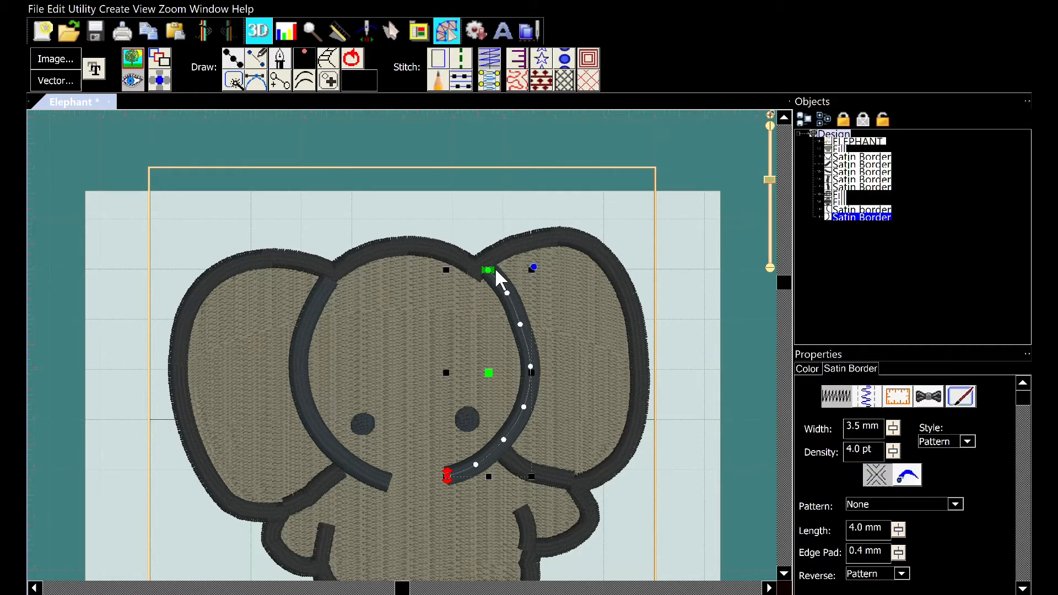
key("Left")
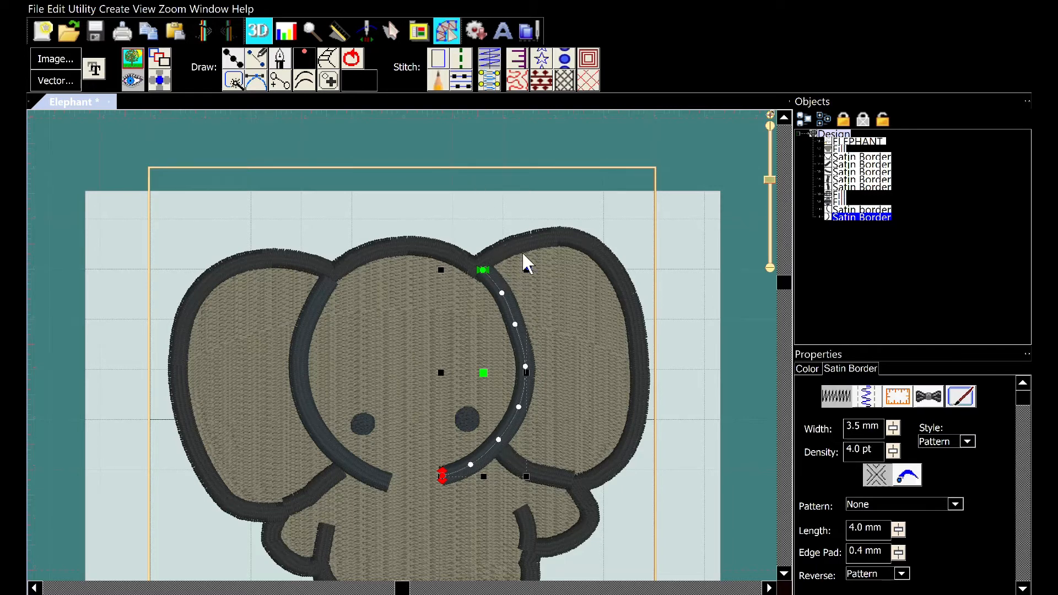
left_click(519, 264)
Trace a line along the trunk outline, from its left tip around the curled end up to its right tip
scroll(516, 261, "up", 6)
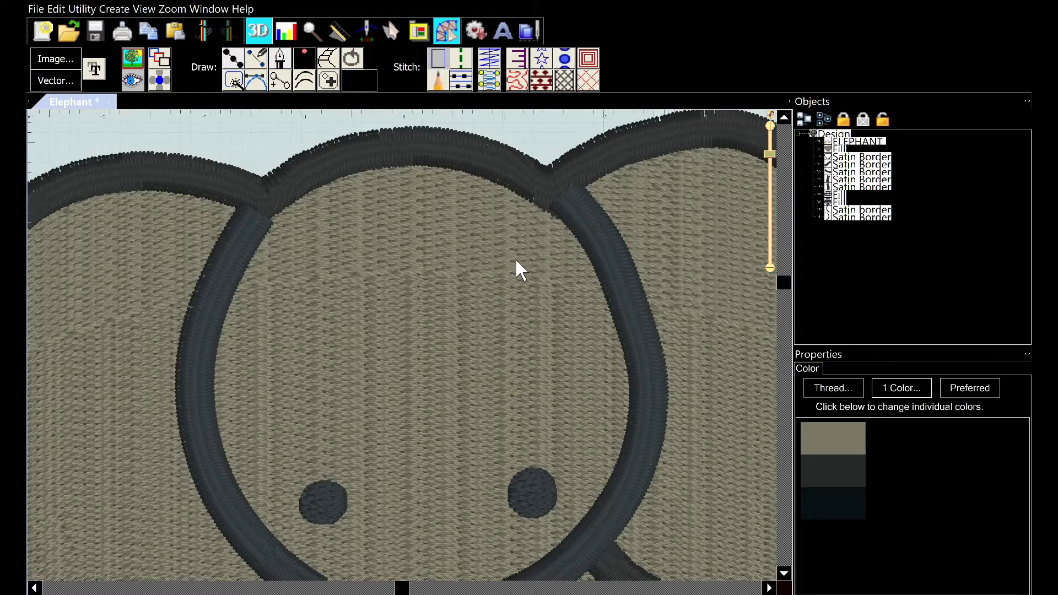
scroll(517, 257, "down", 2)
scroll(481, 220, "down", 2)
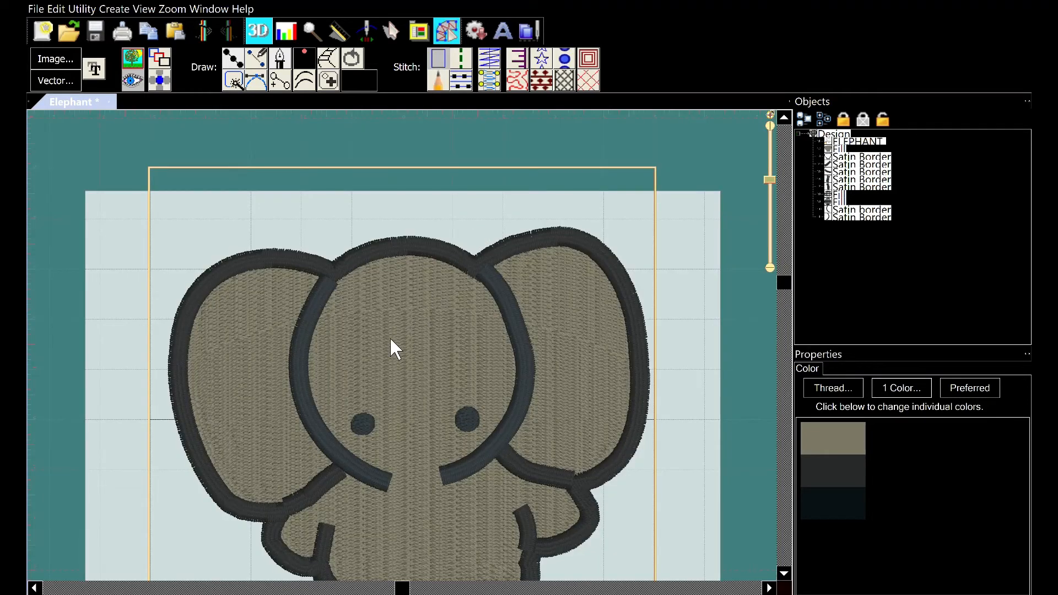
scroll(426, 425, "down", 2)
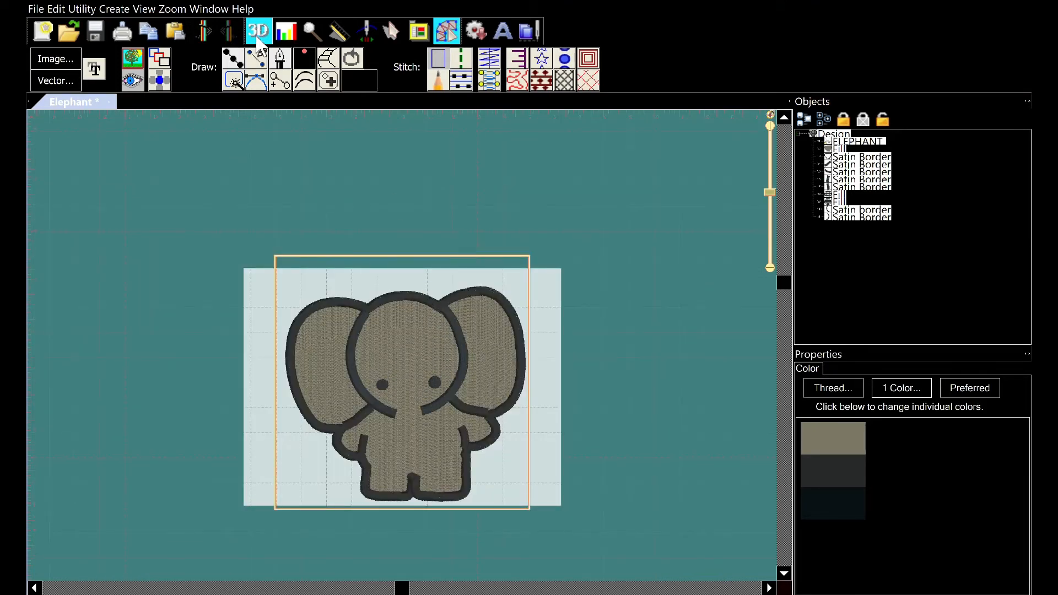
left_click(240, 49)
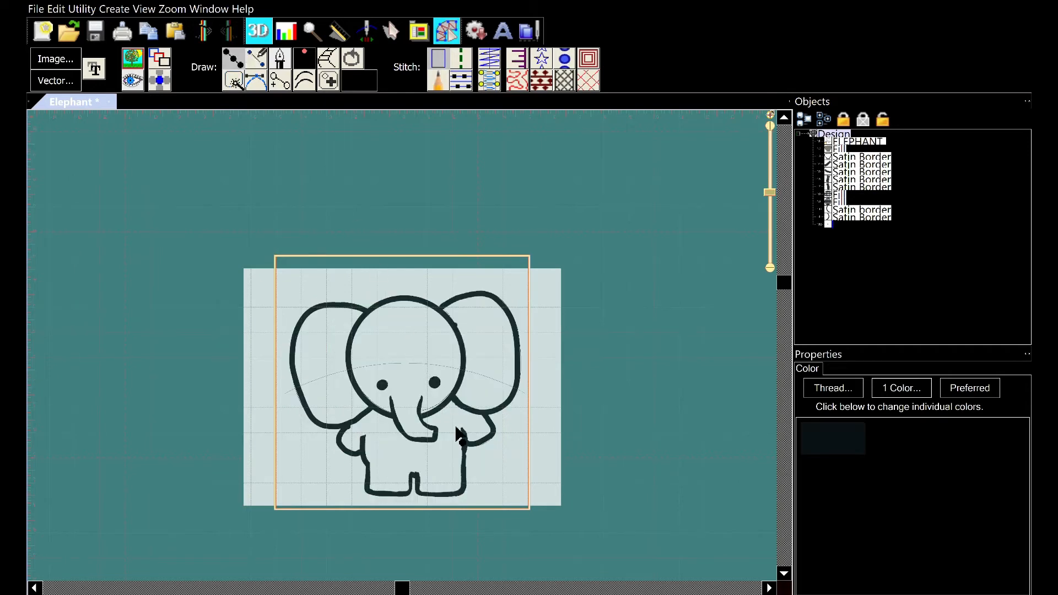
scroll(459, 435, "down", 2)
scroll(459, 436, "up", 3)
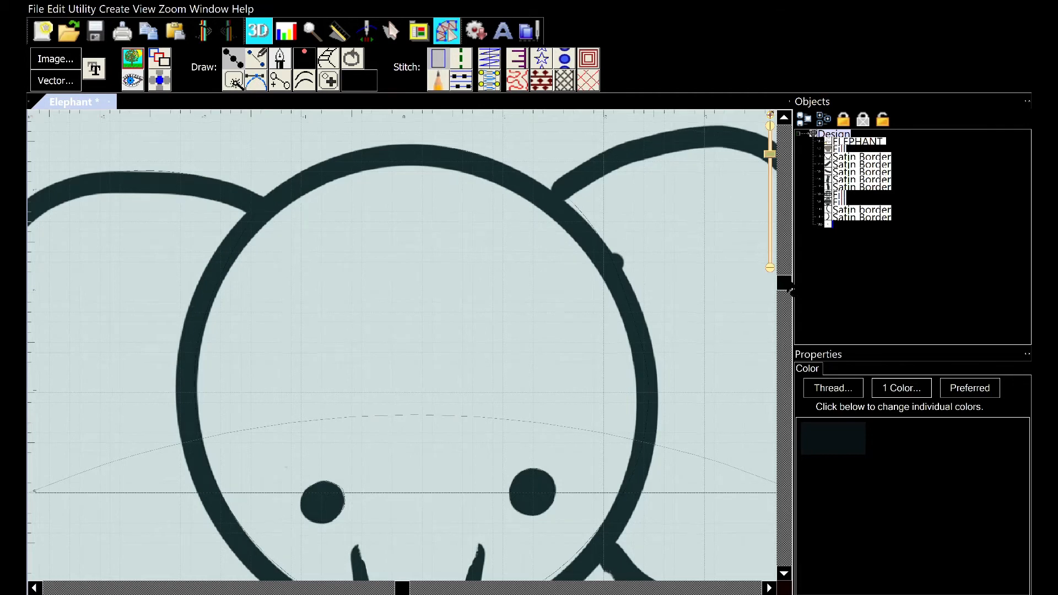
left_click_drag(788, 290, 790, 395)
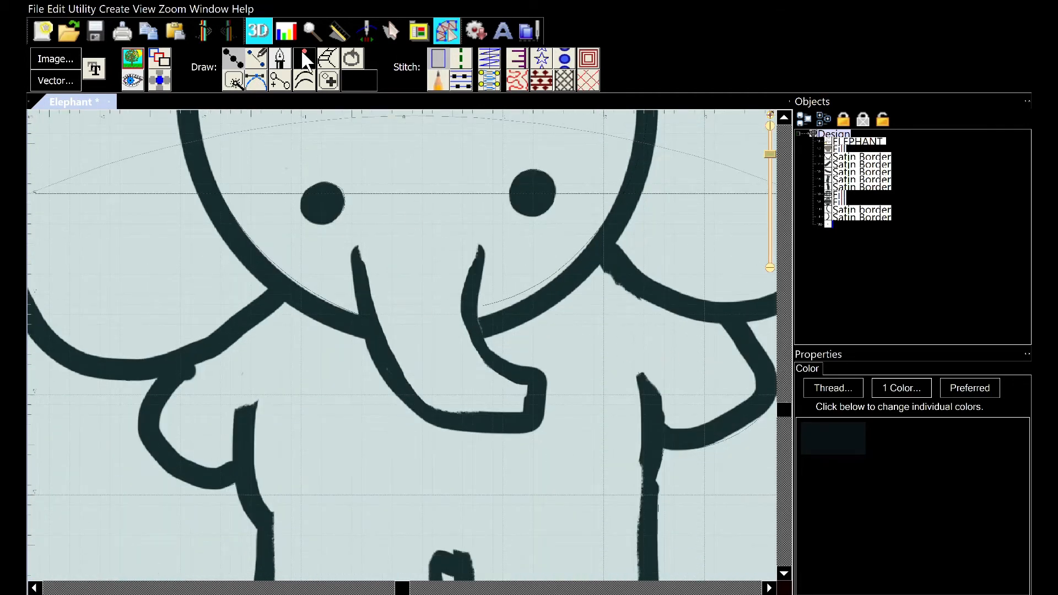
left_click(357, 252)
left_click(366, 310)
left_click(386, 369)
left_click(429, 418)
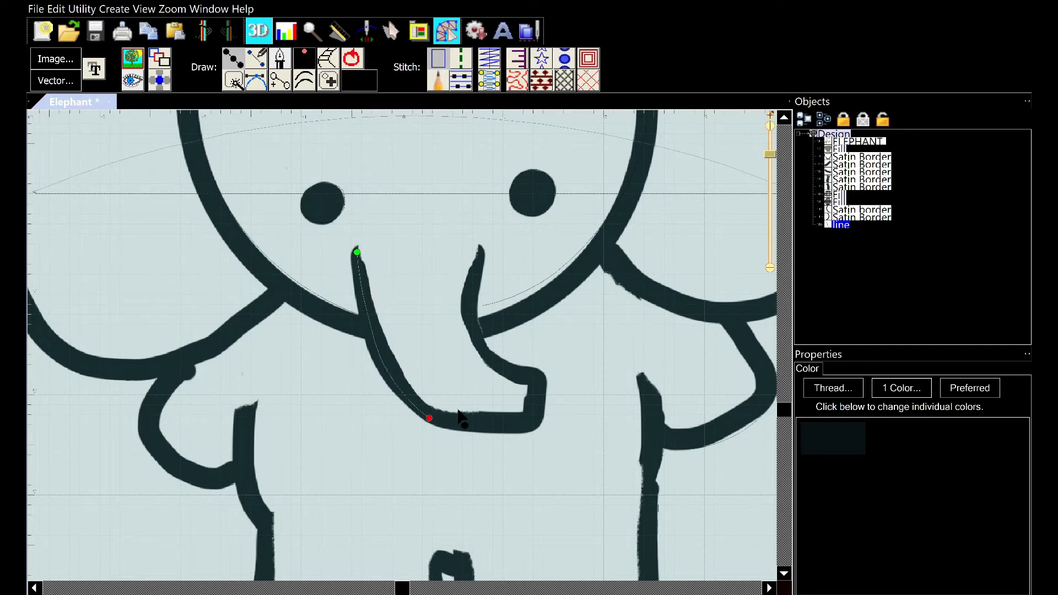
left_click(484, 426)
left_click(528, 424)
left_click(536, 395)
left_click(540, 372)
left_click(498, 365)
left_click(472, 325)
left_click(475, 284)
left_click(484, 249)
key("Return")
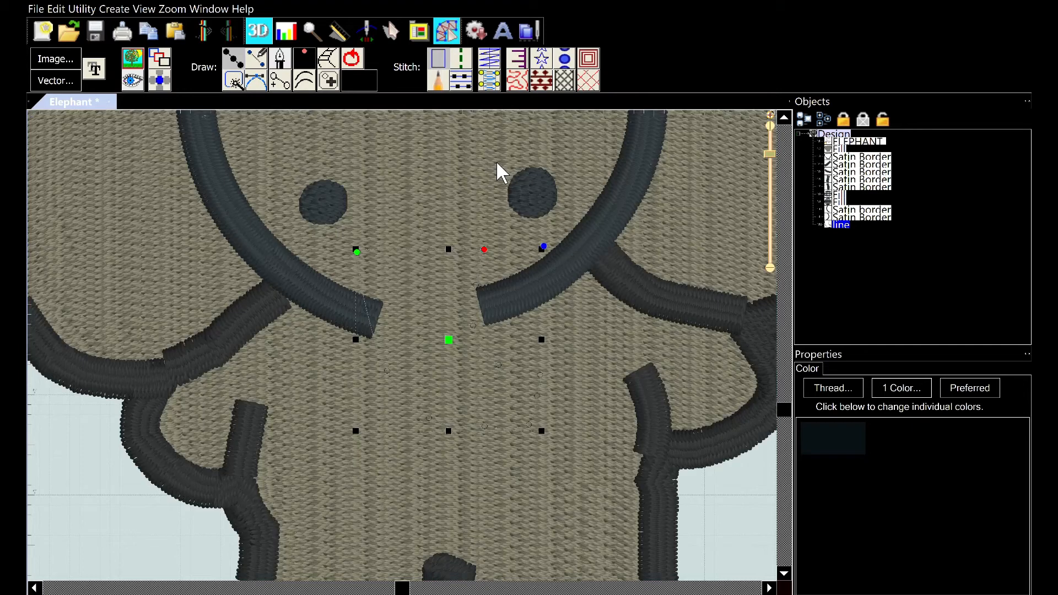
Convert the trunk line to a satin border and inspect the stitched trunk
left_click(494, 53)
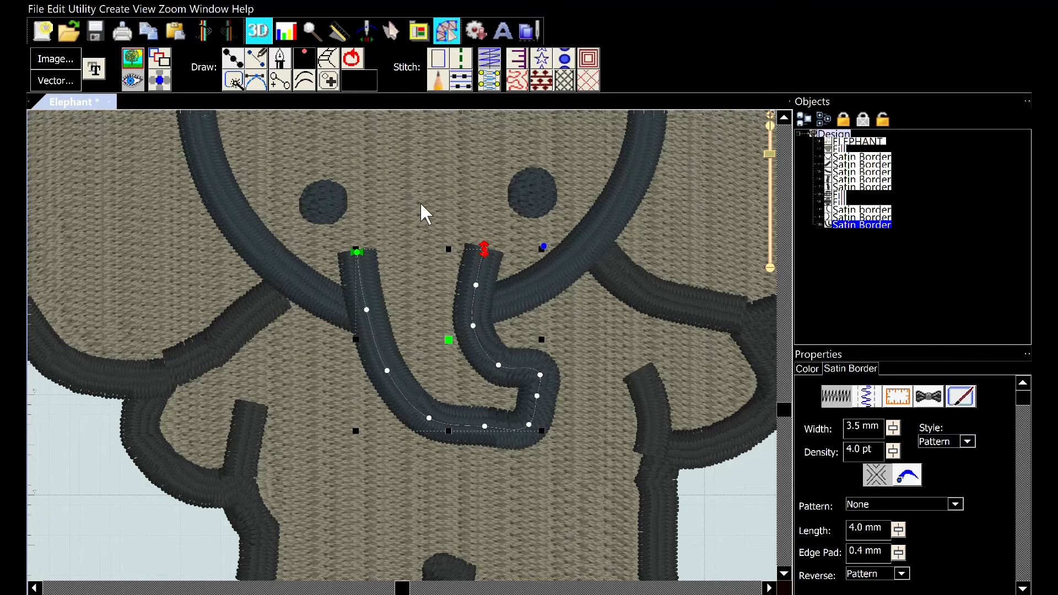
left_click(437, 205)
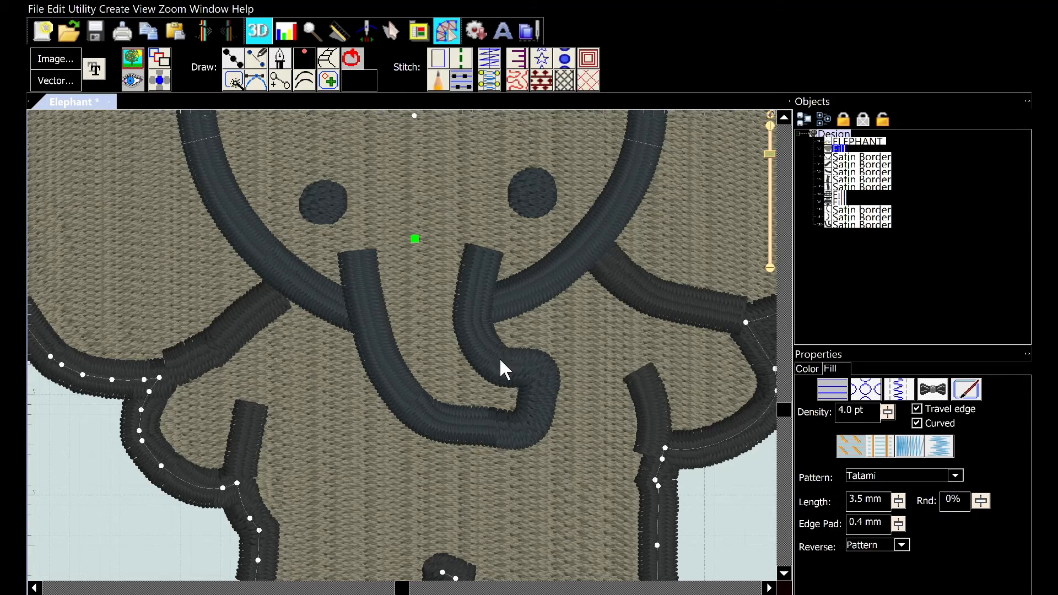
scroll(499, 357, "down", 3)
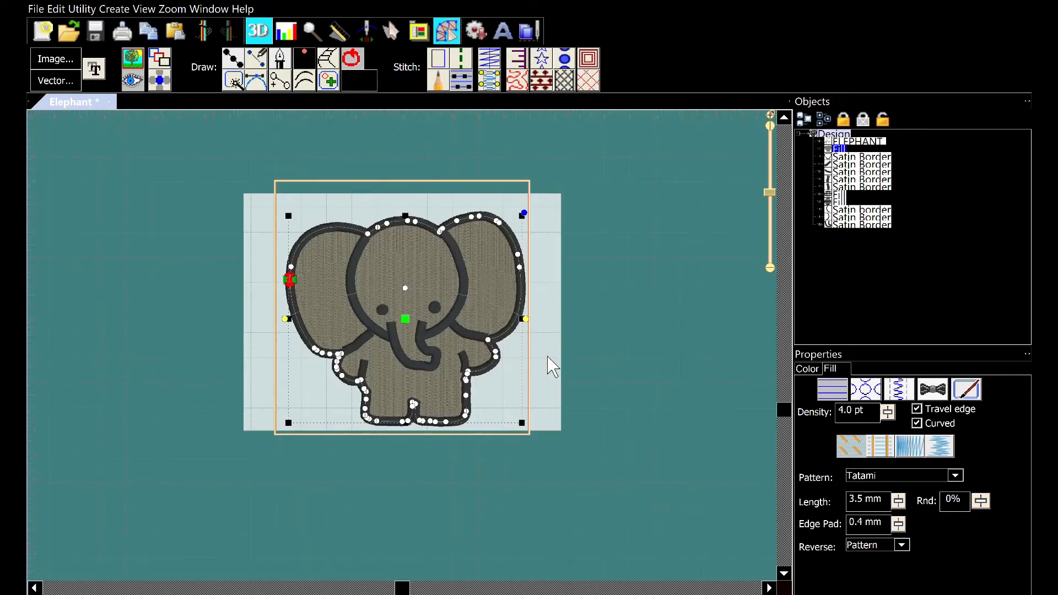
scroll(681, 375, "up", 3)
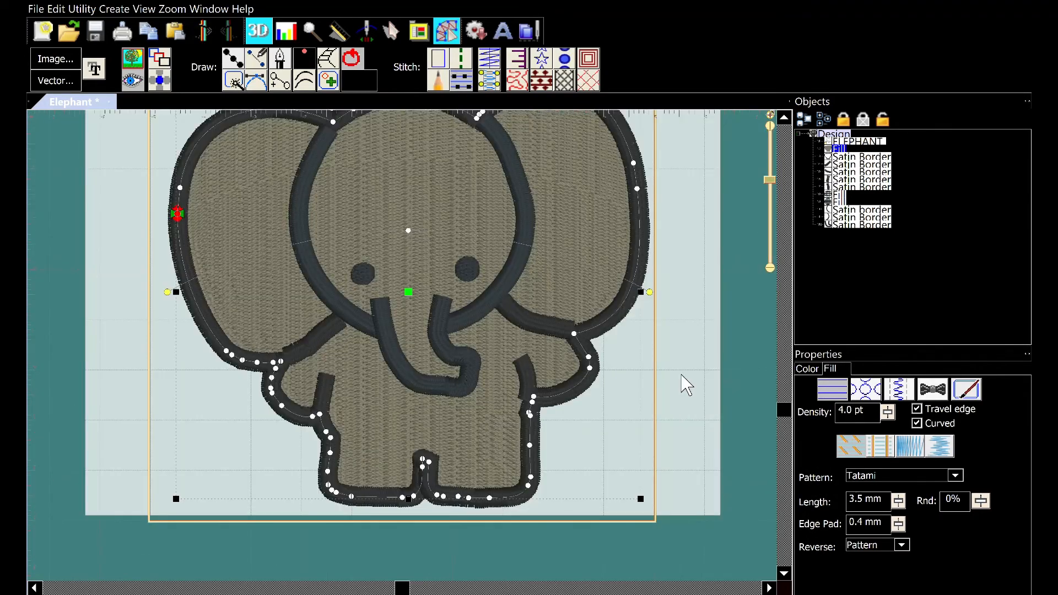
scroll(682, 375, "up", 2)
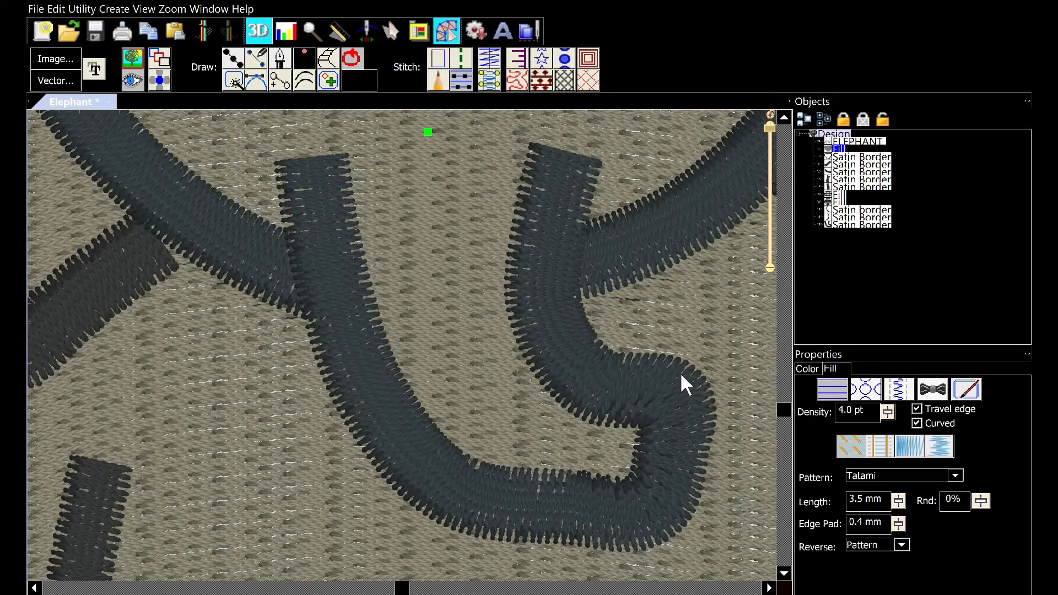
Examine the trunk satin border and its starting node up close
scroll(682, 376, "down", 2)
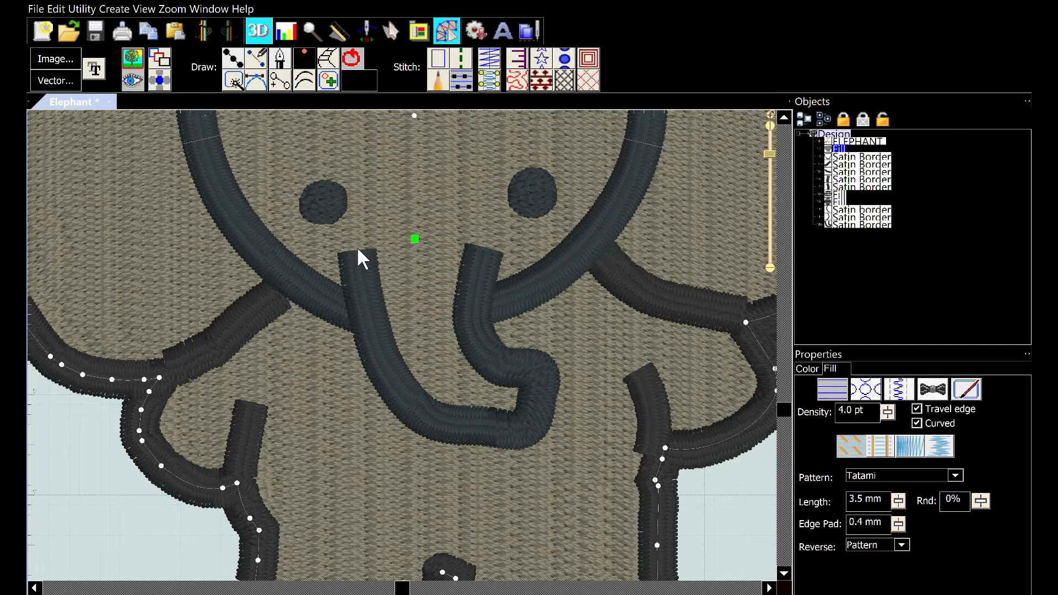
left_click(371, 277)
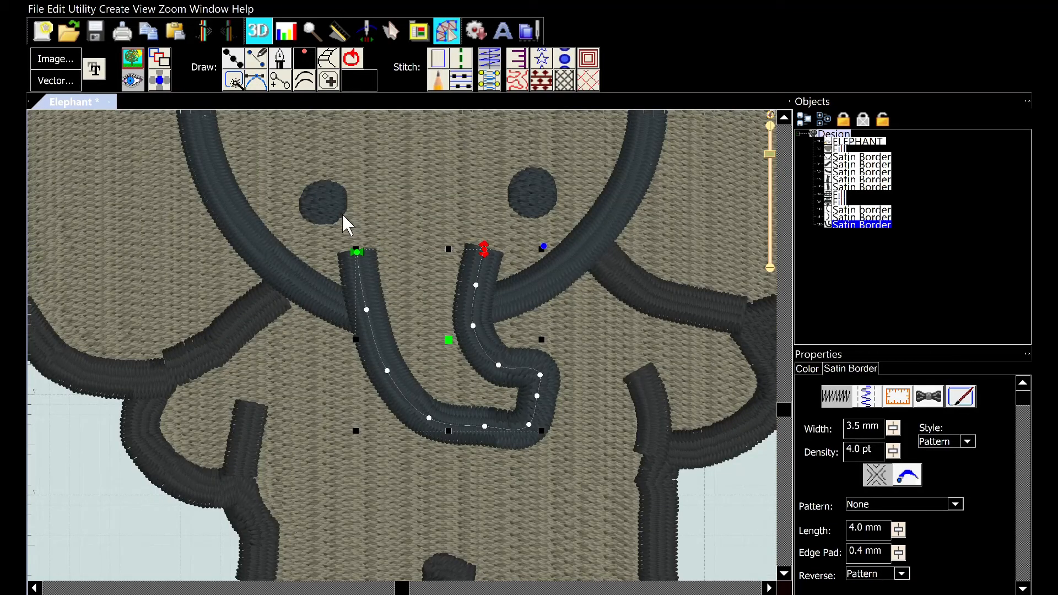
scroll(342, 212, "down", 3)
scroll(389, 220, "up", 2)
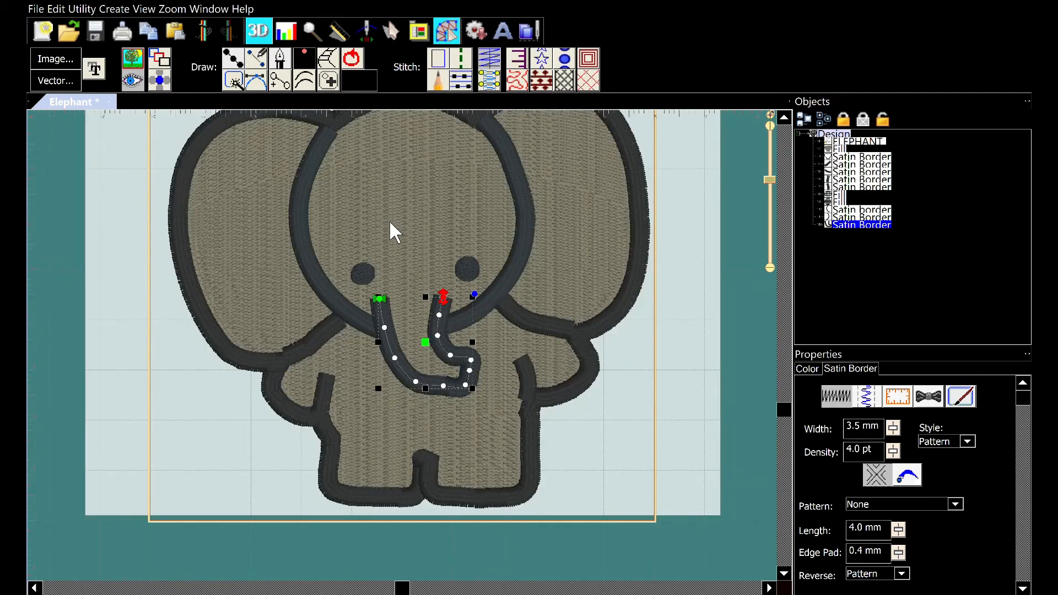
scroll(390, 222, "up", 2)
scroll(390, 222, "up", 2)
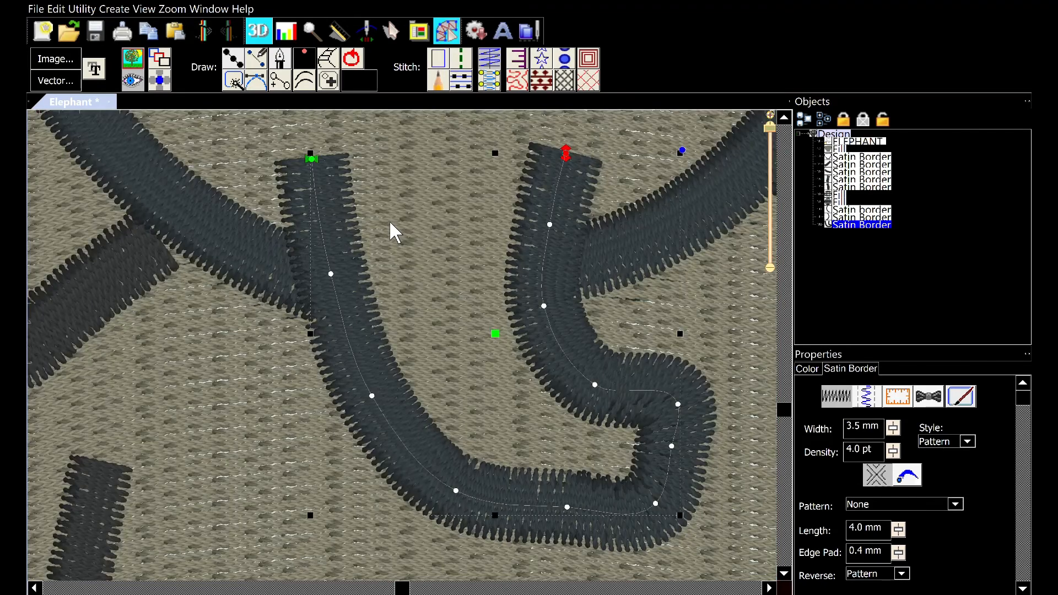
left_click(315, 150)
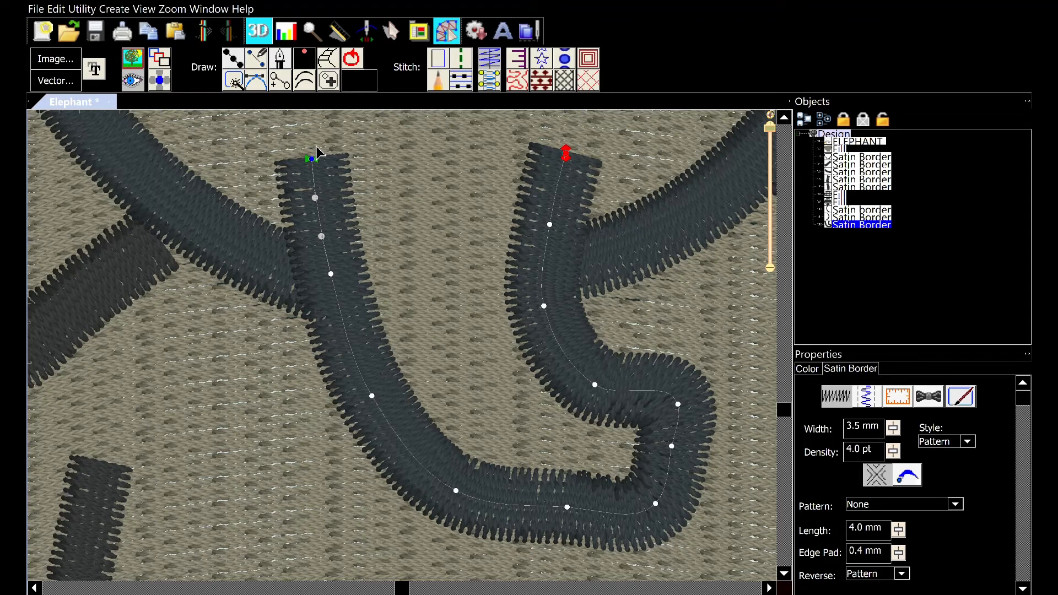
left_click(364, 147)
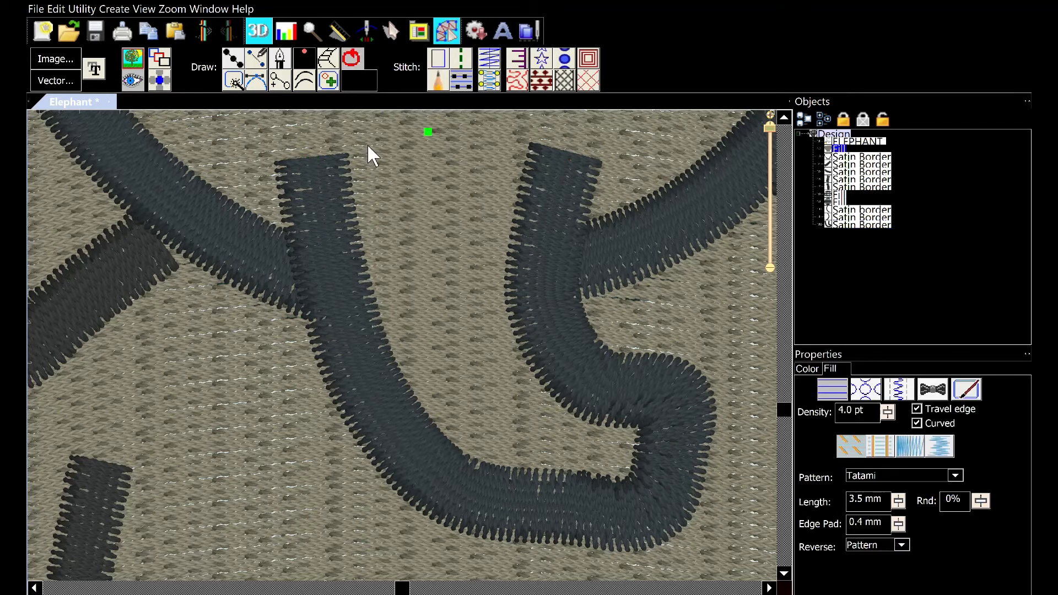
left_click(342, 159)
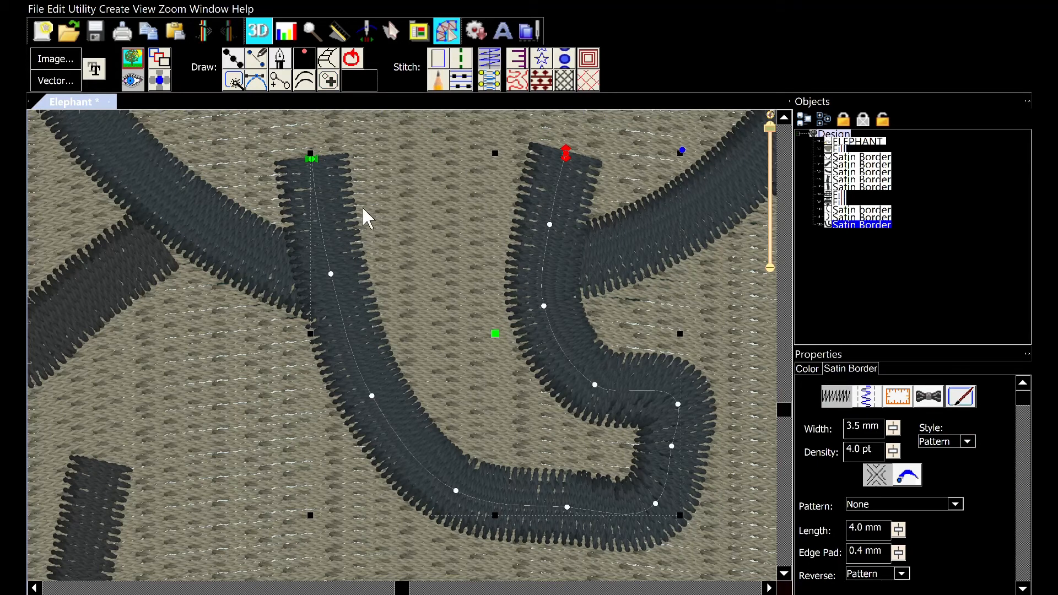
left_click(312, 157)
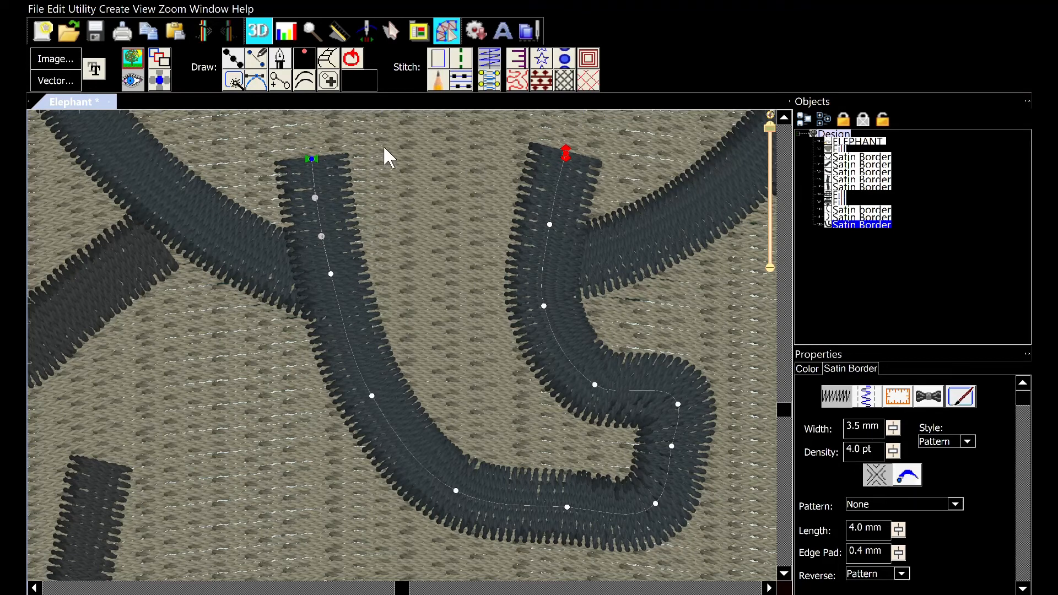
left_click(400, 123)
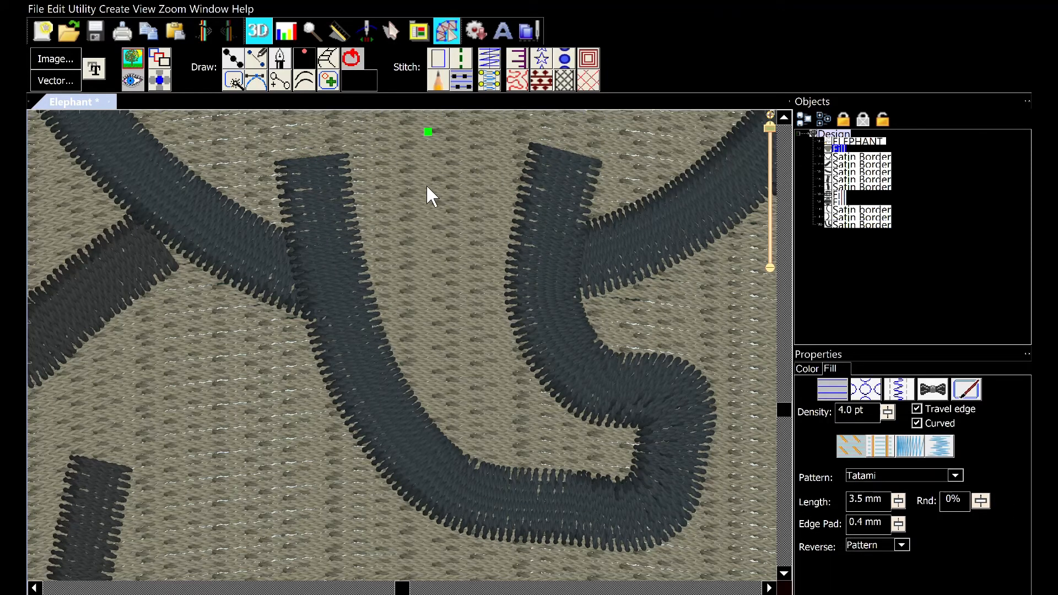
Nudge the trunk satin border down one step
scroll(425, 184, "down", 2)
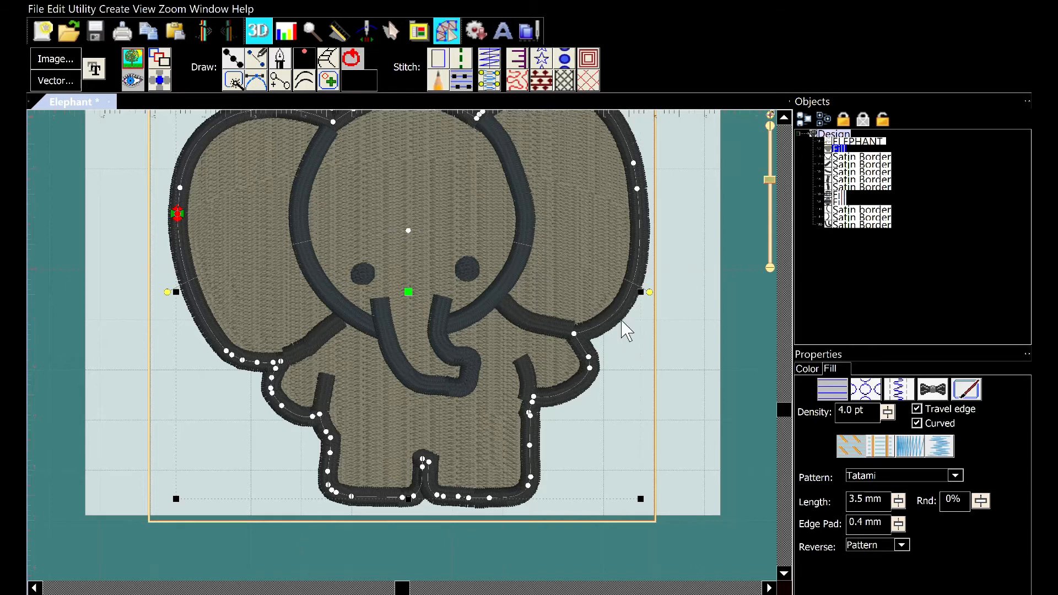
scroll(633, 333, "down", 3)
scroll(642, 335, "up", 3)
scroll(557, 295, "up", 2)
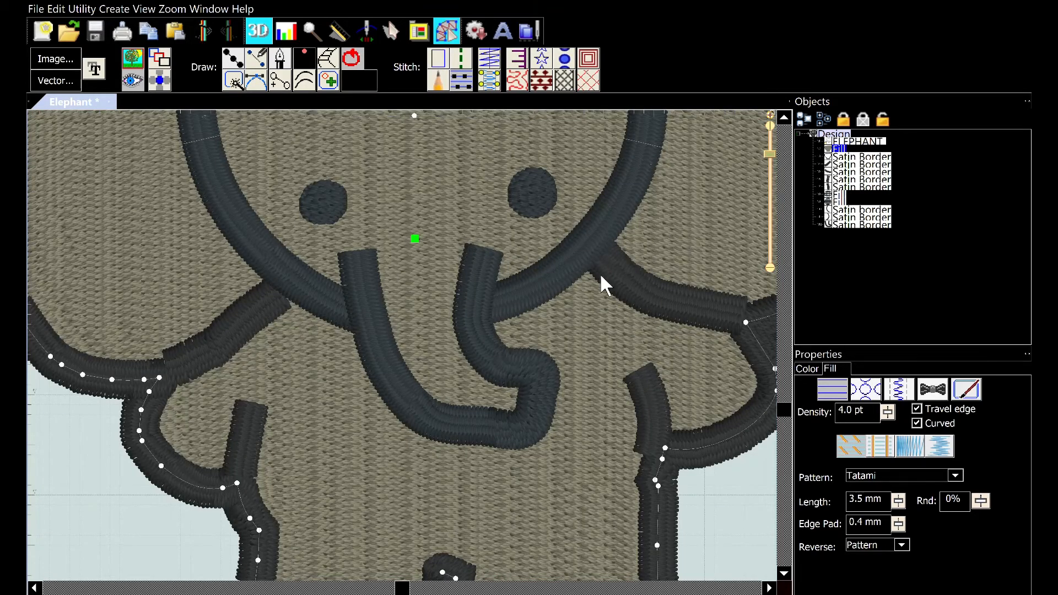
left_click(482, 273)
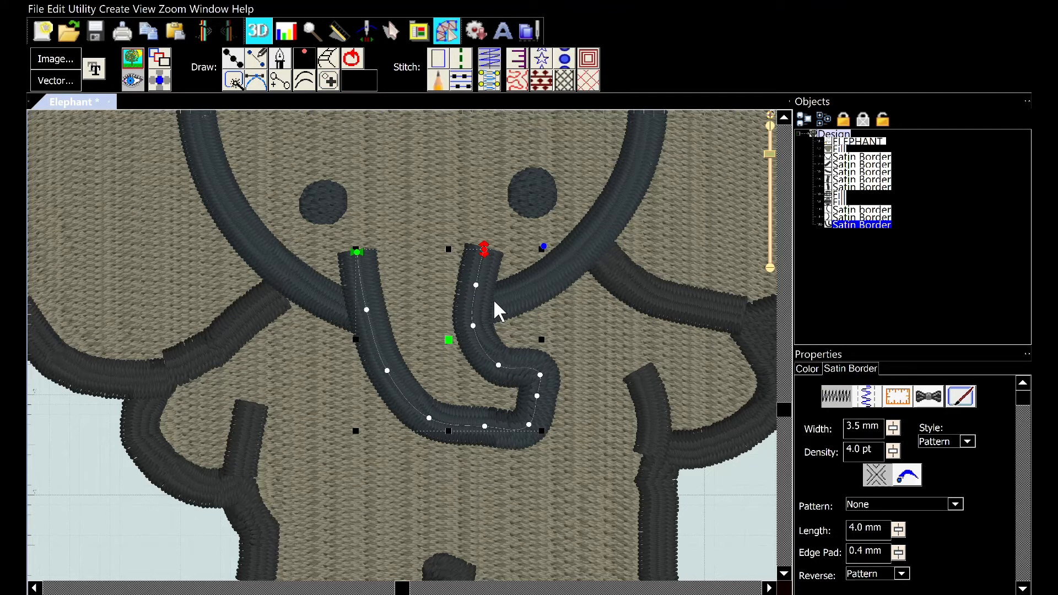
key("Down")
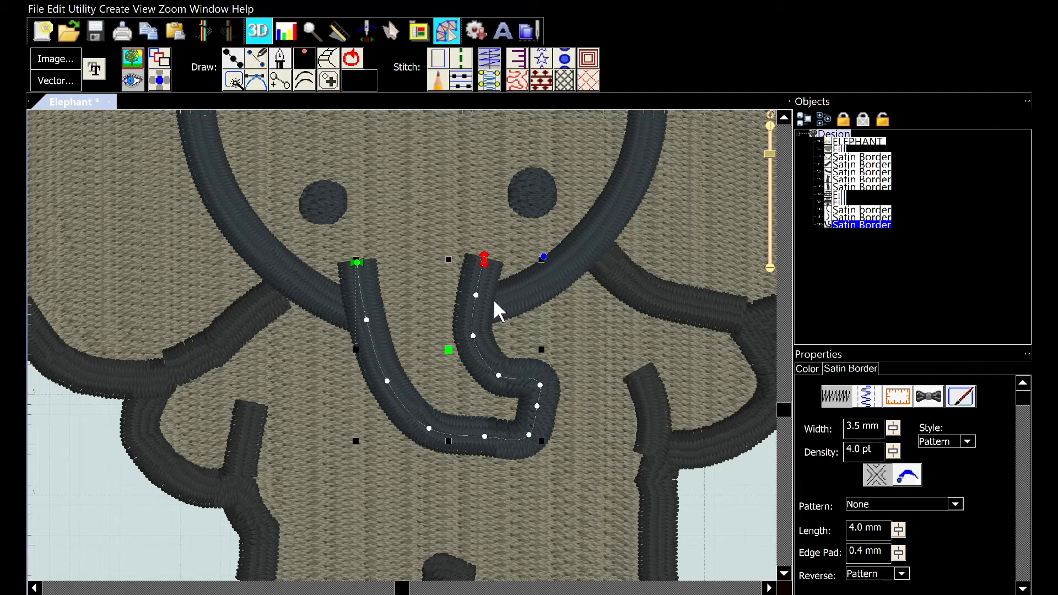
key("Down")
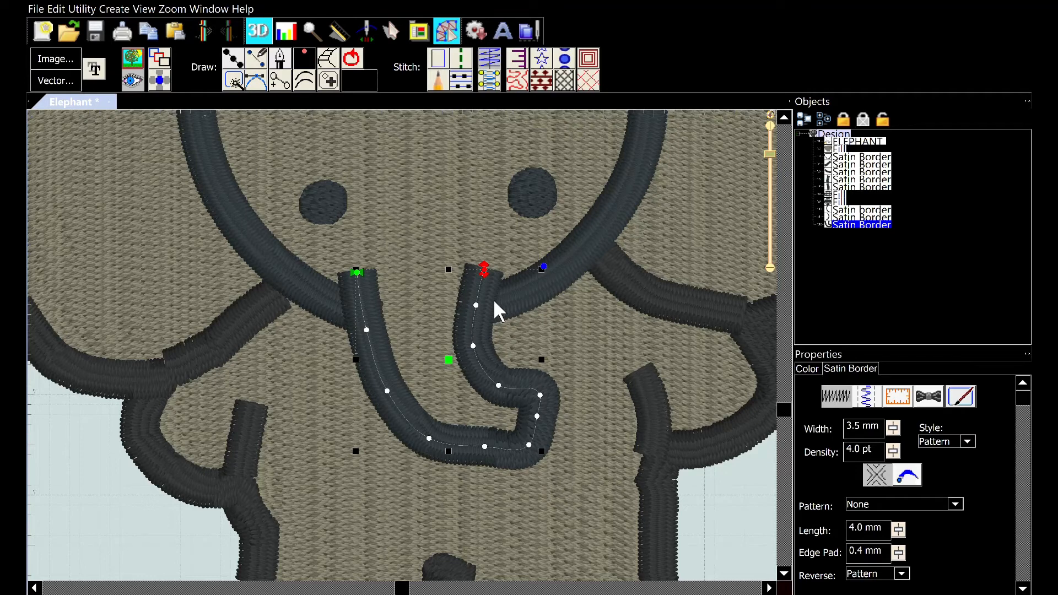
key("Up")
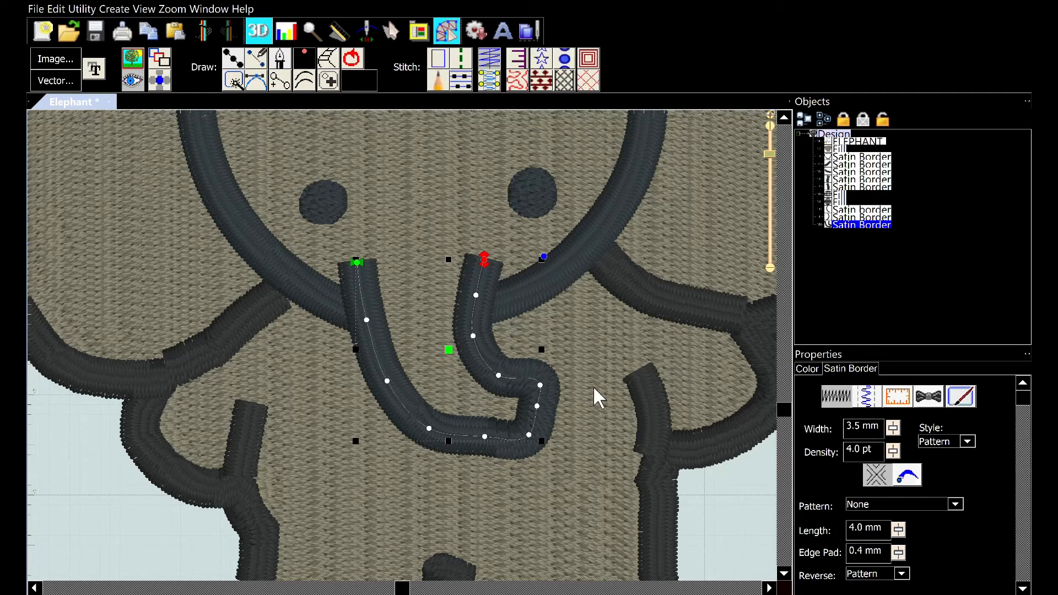
left_click(627, 361)
Nudge the trunk satin border back up one step
scroll(580, 338, "up", 3)
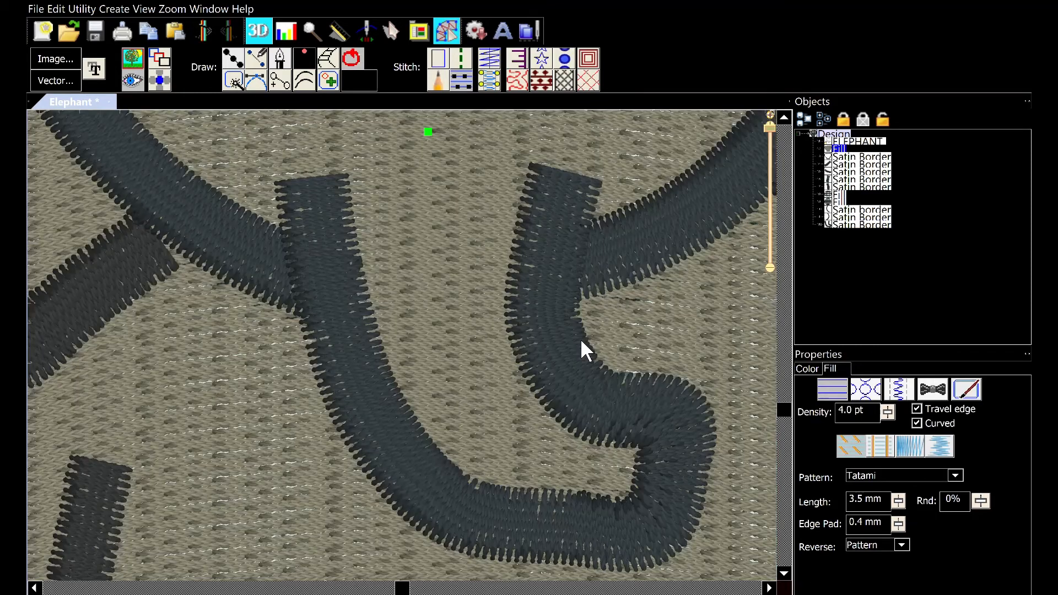
scroll(581, 347, "down", 5)
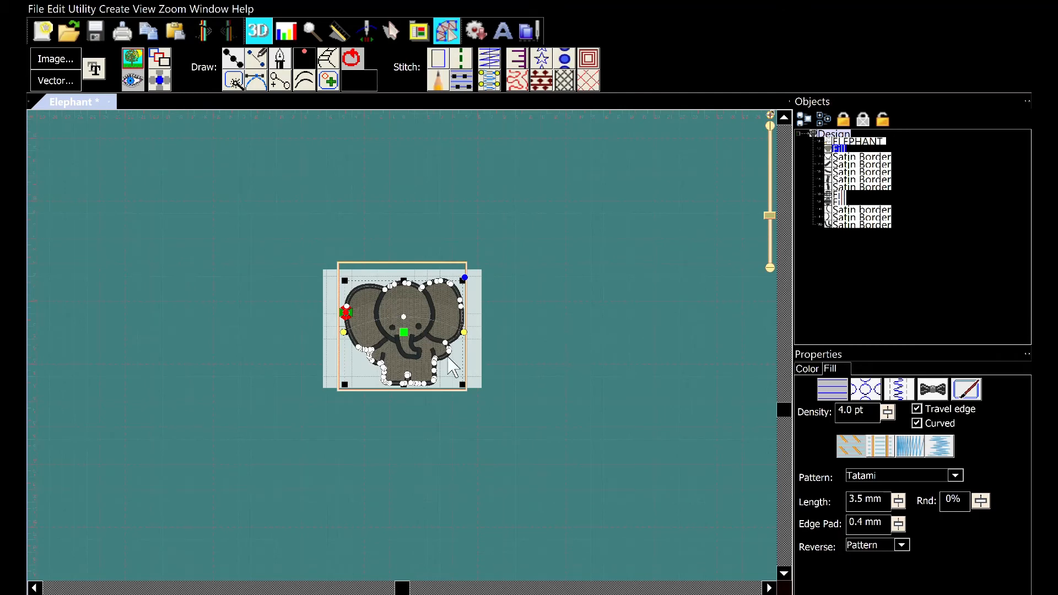
left_click(467, 350)
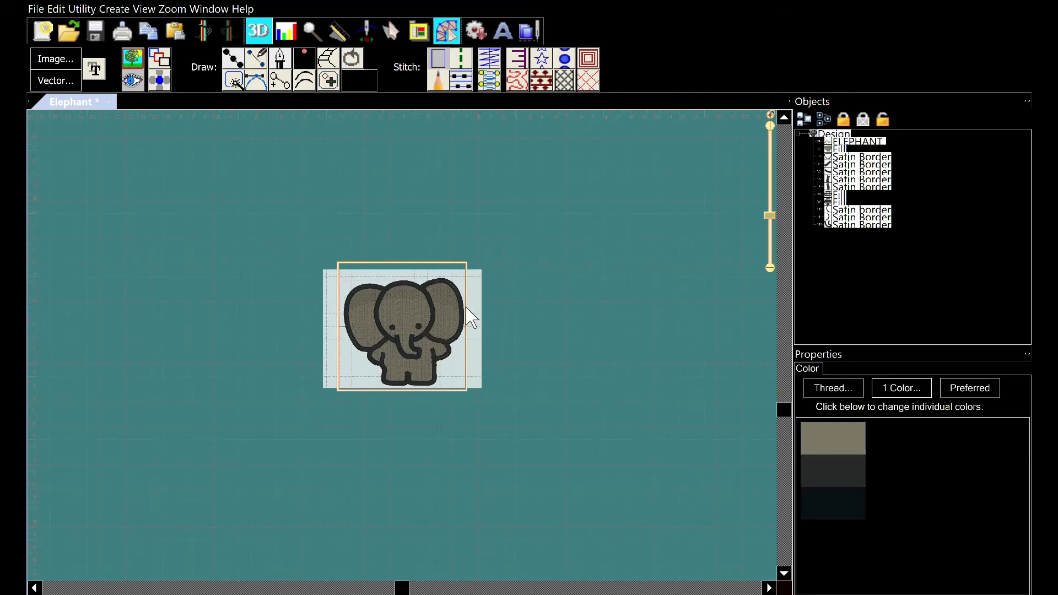
scroll(470, 318, "up", 2)
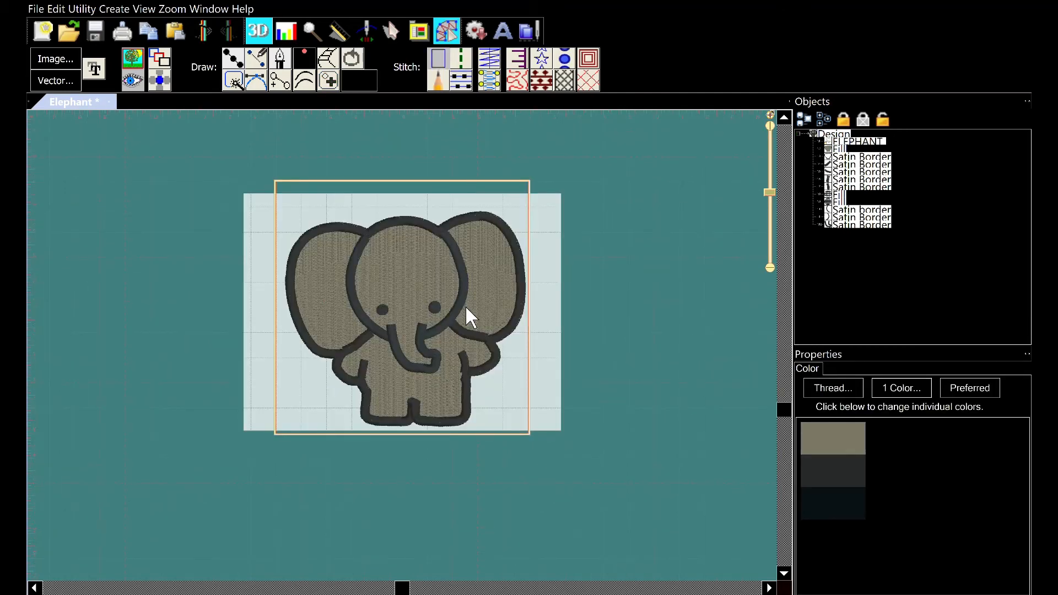
scroll(466, 307, "up", 1)
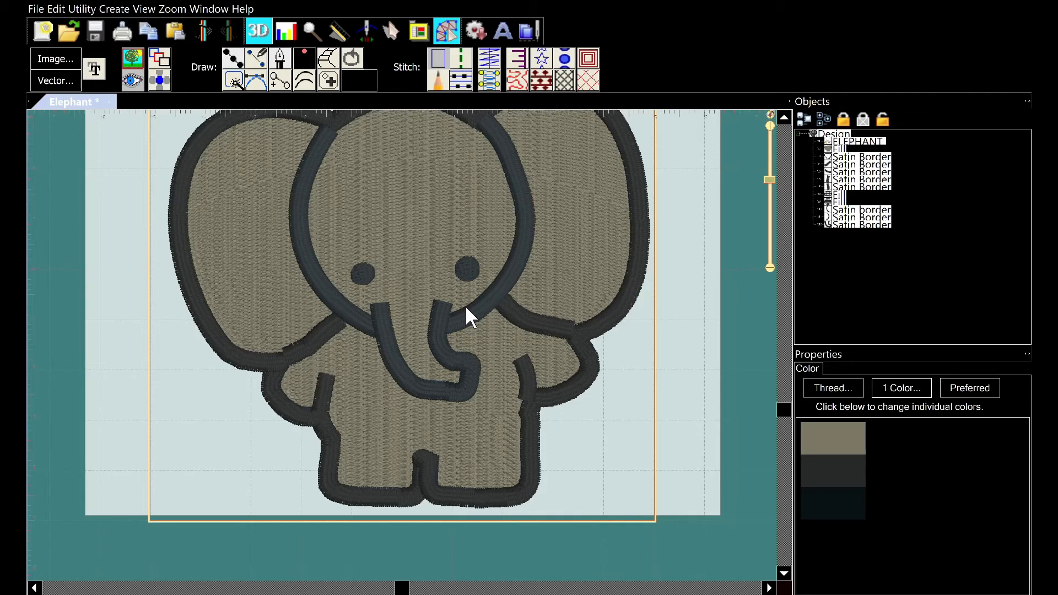
left_click(436, 332)
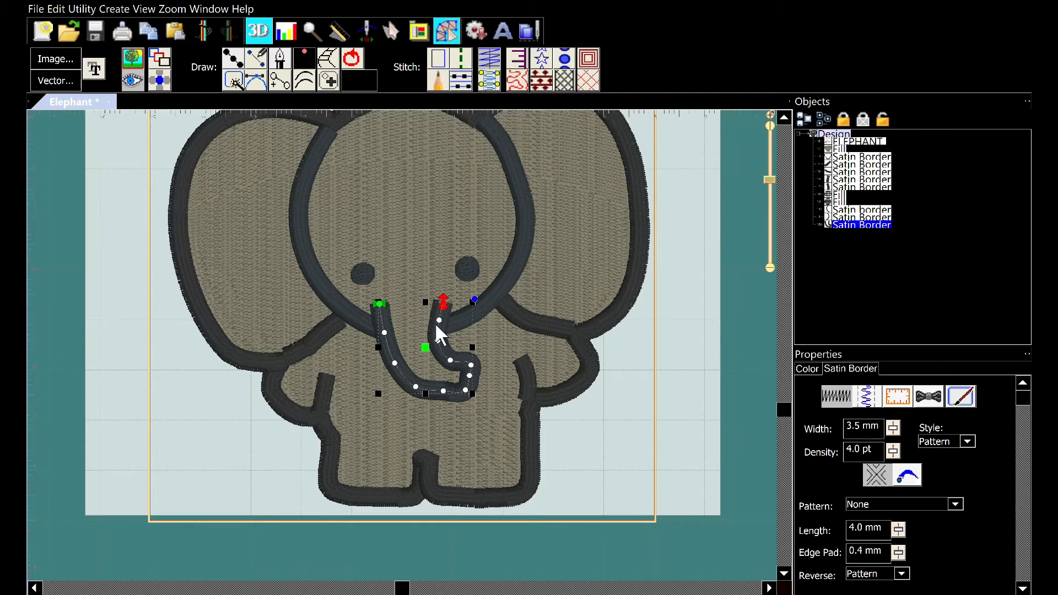
key("Up")
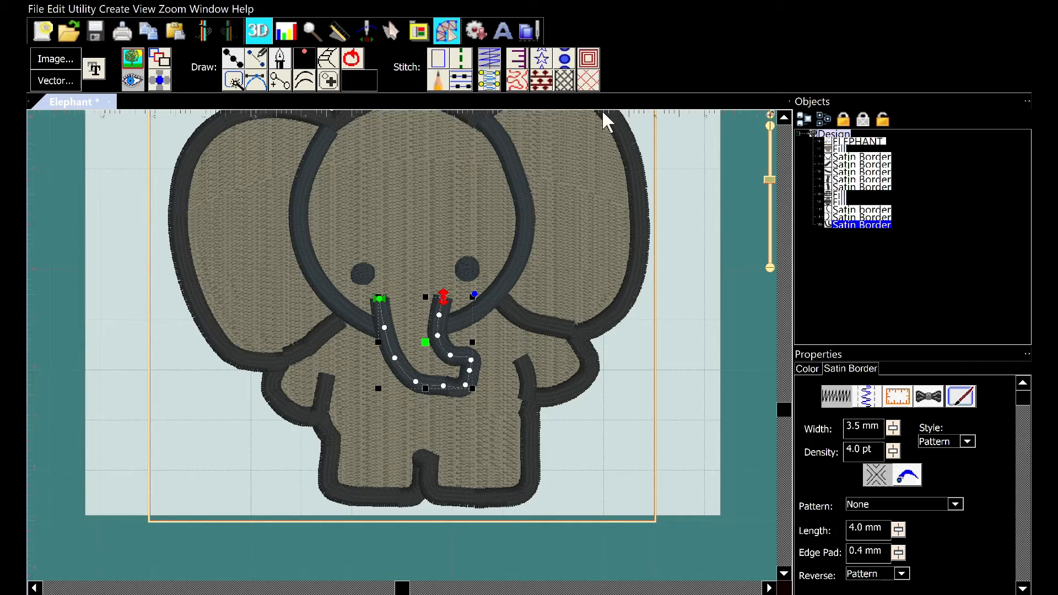
left_click(672, 154)
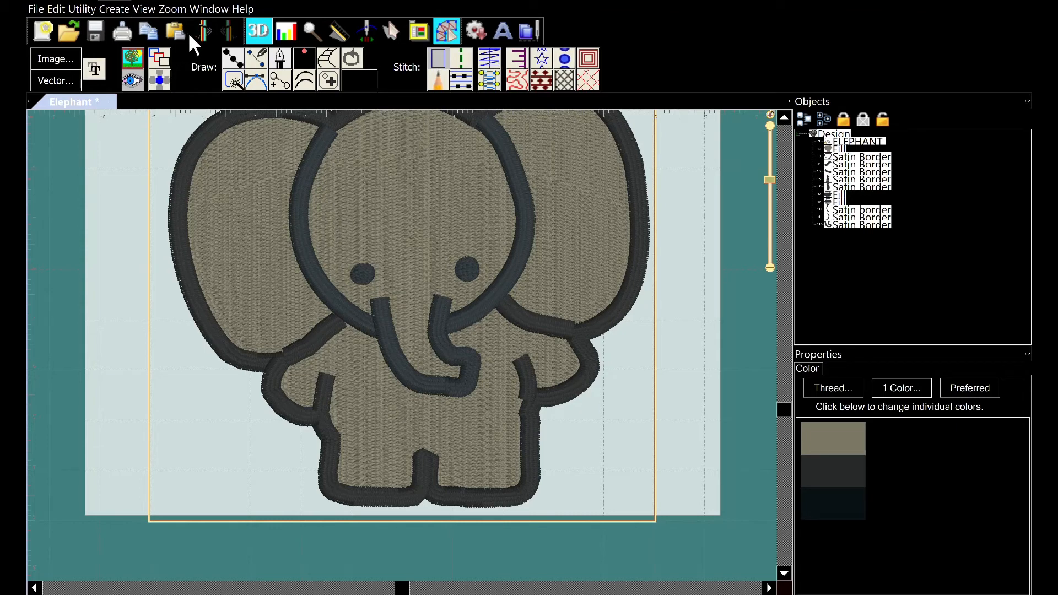
Resequence the design's objects in the stitching order
left_click(191, 56)
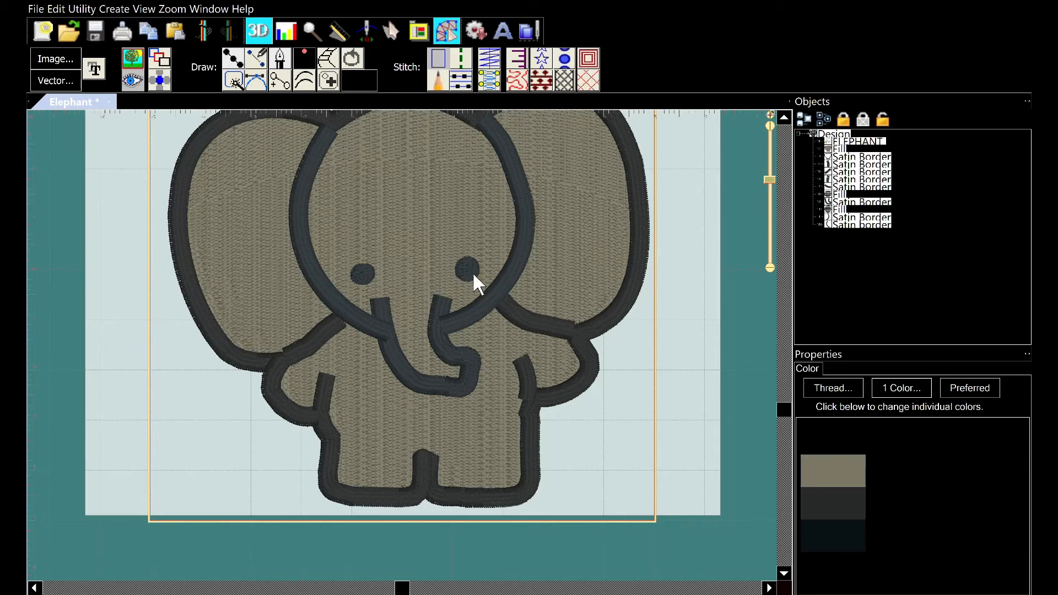
scroll(455, 223, "up", 1)
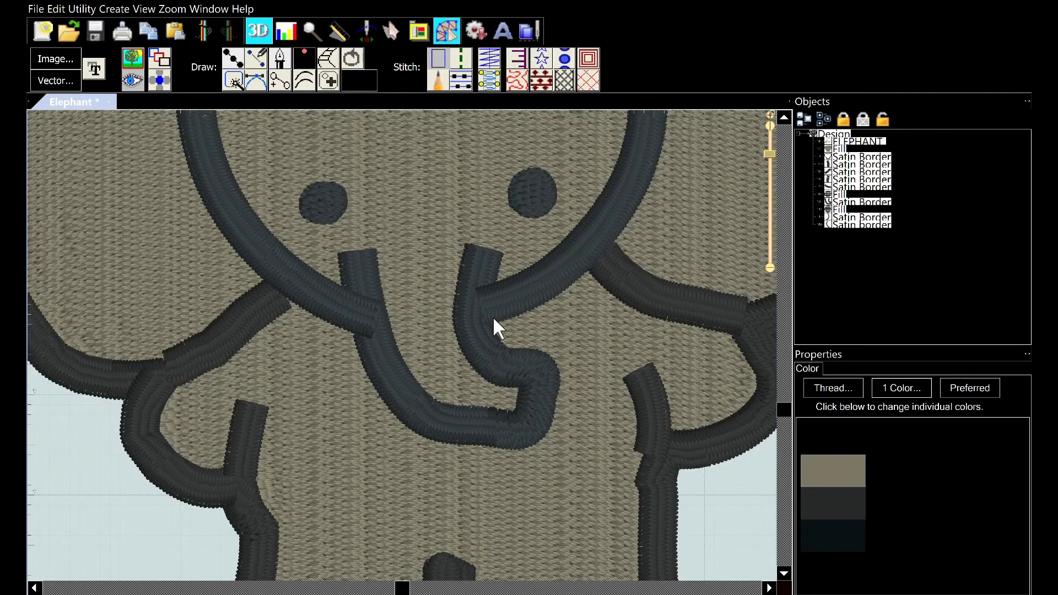
scroll(491, 313, "down", 2)
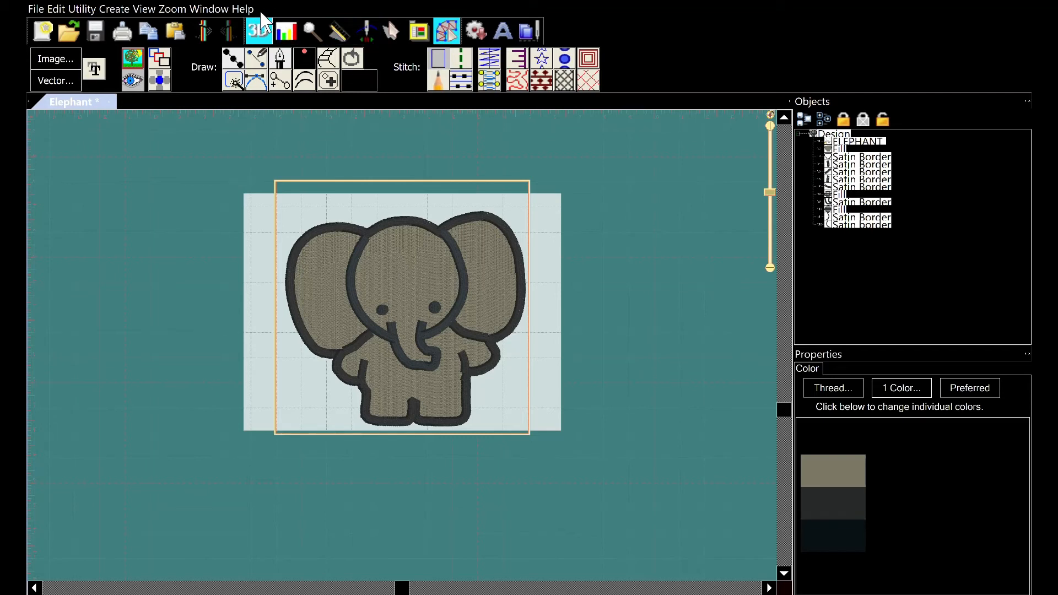
Review the design by toggling the simulator, the background image and the stitch display
left_click(367, 23)
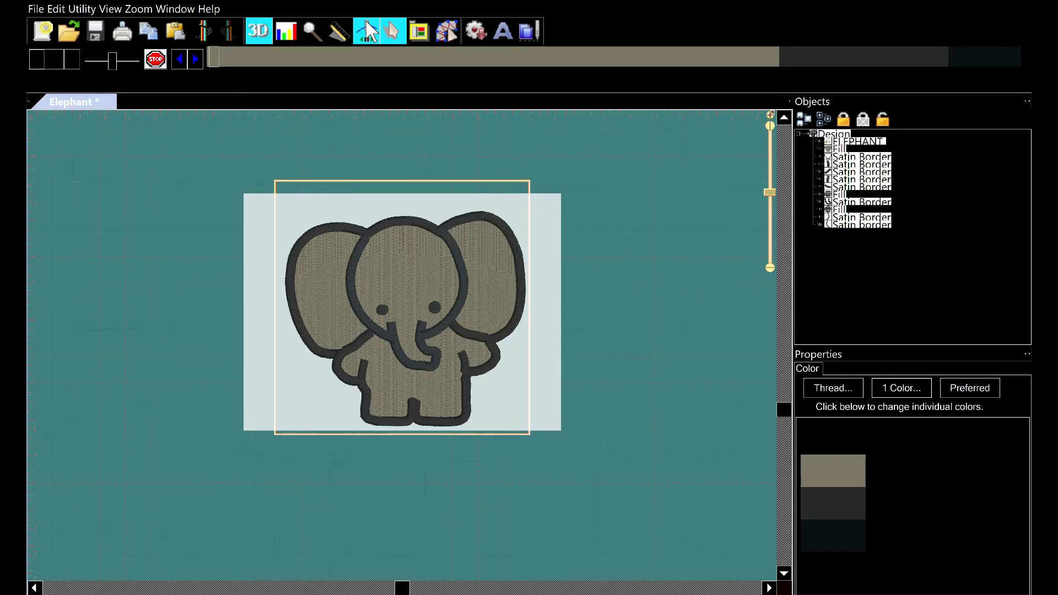
left_click(454, 22)
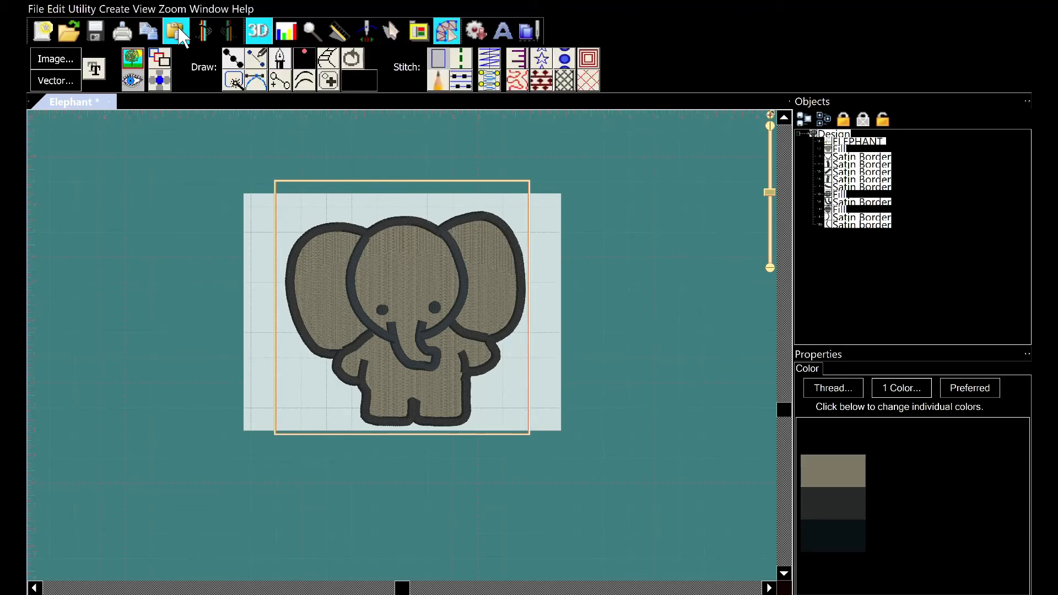
left_click(132, 58)
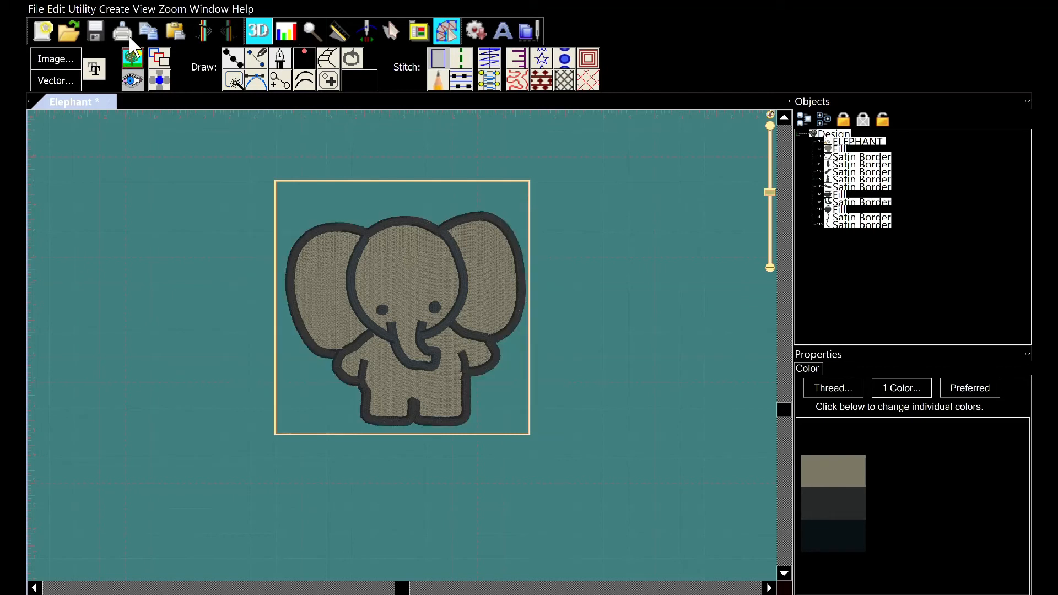
left_click(136, 74)
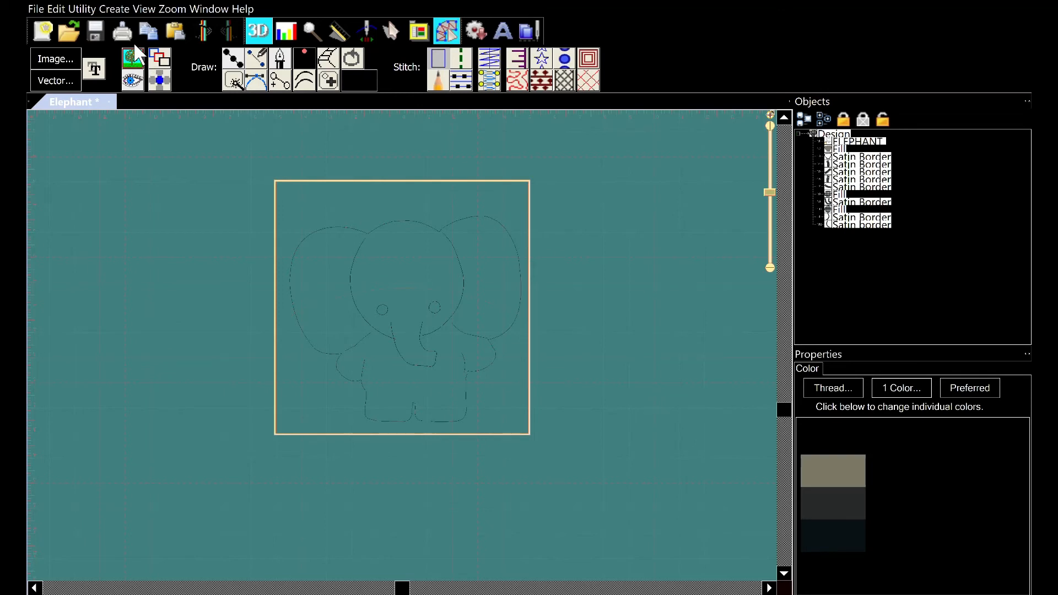
left_click(135, 56)
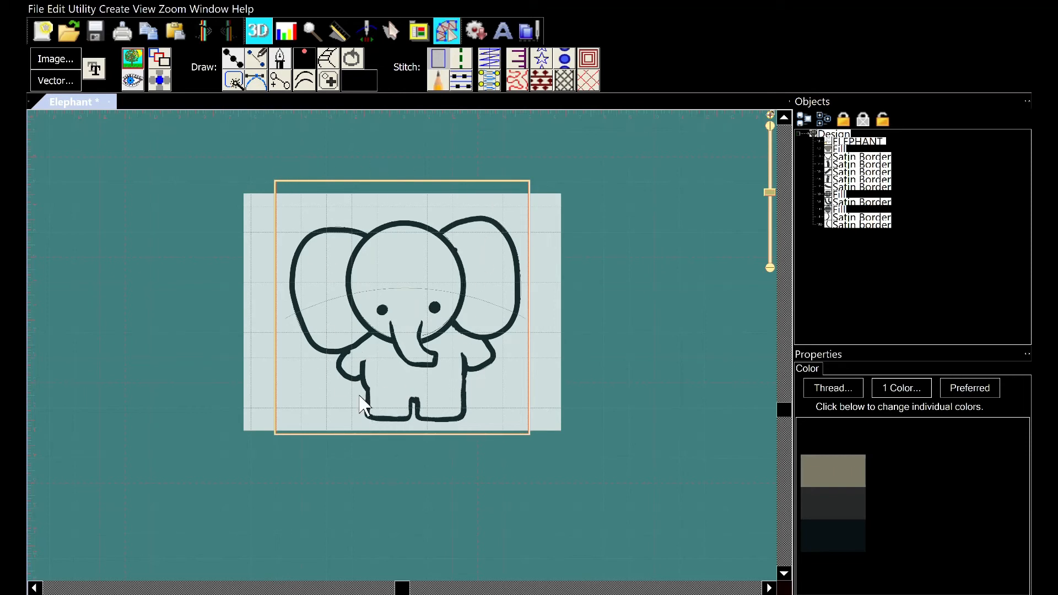
left_click(133, 56)
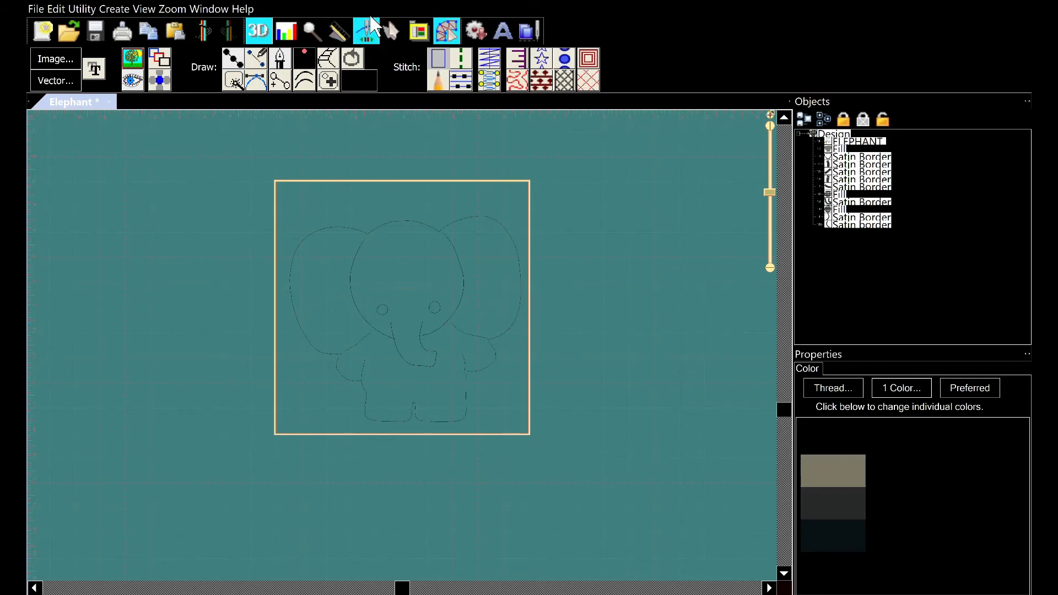
Play the stitch-out simulation of the design at a faster speed
left_click(392, 31)
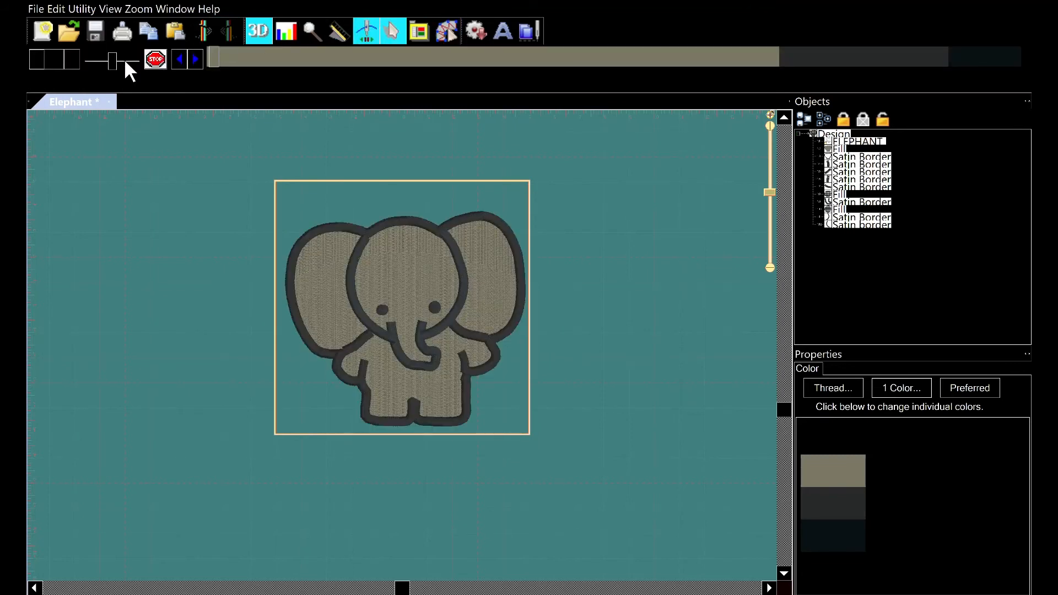
left_click_drag(113, 59, 148, 57)
left_click(74, 47)
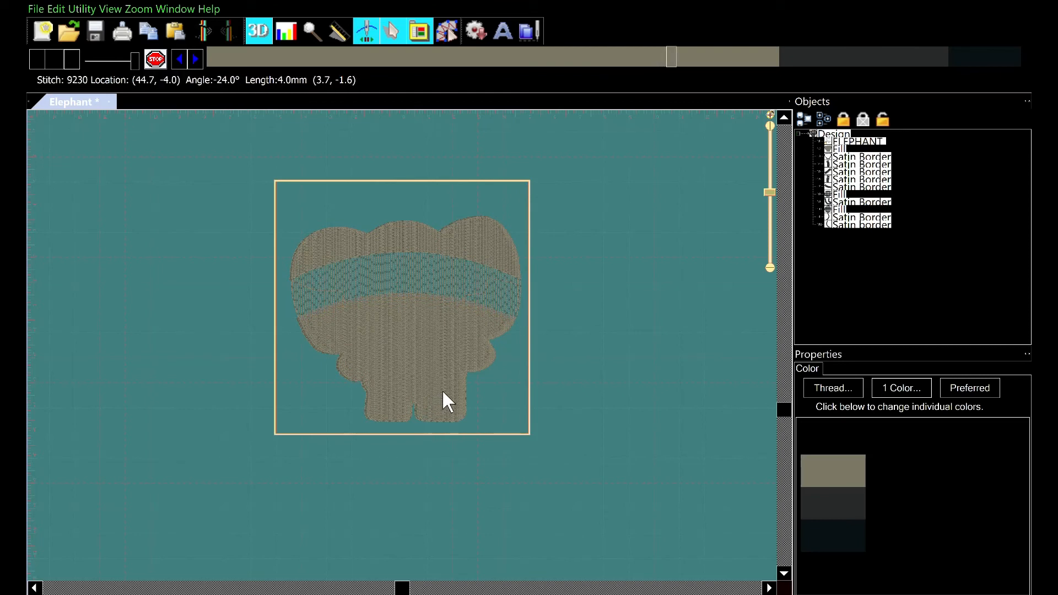
Change the canvas background colour and replay the stitch-out simulation from the start
left_click(896, 432)
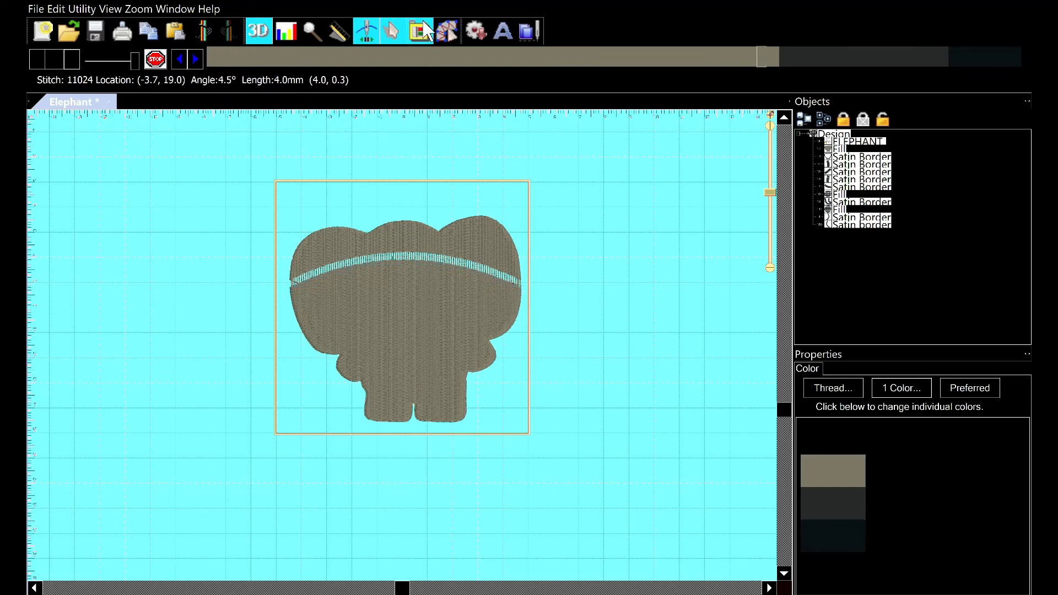
left_click(443, 23)
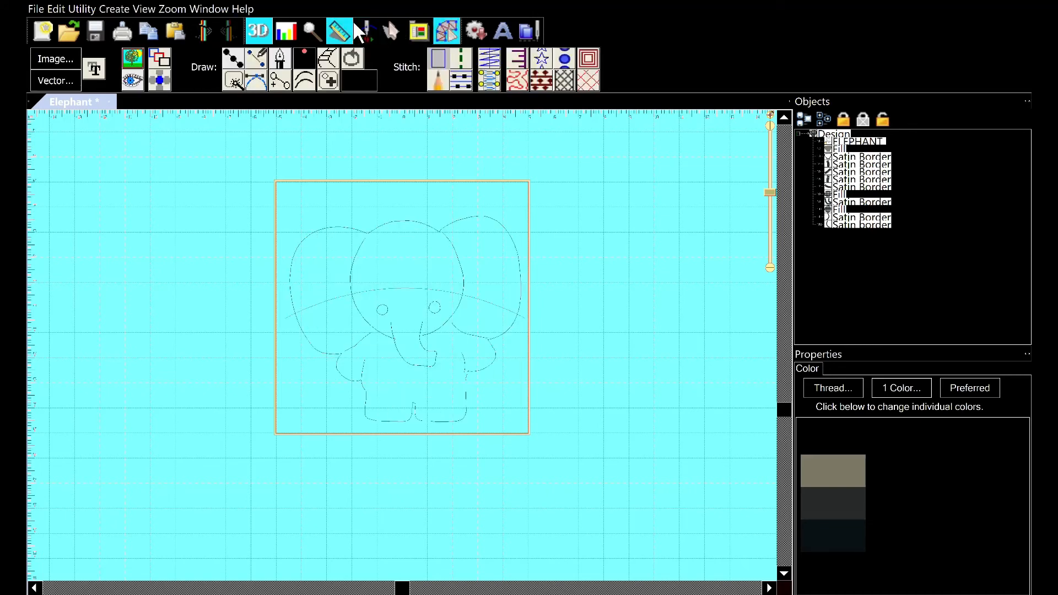
left_click(363, 22)
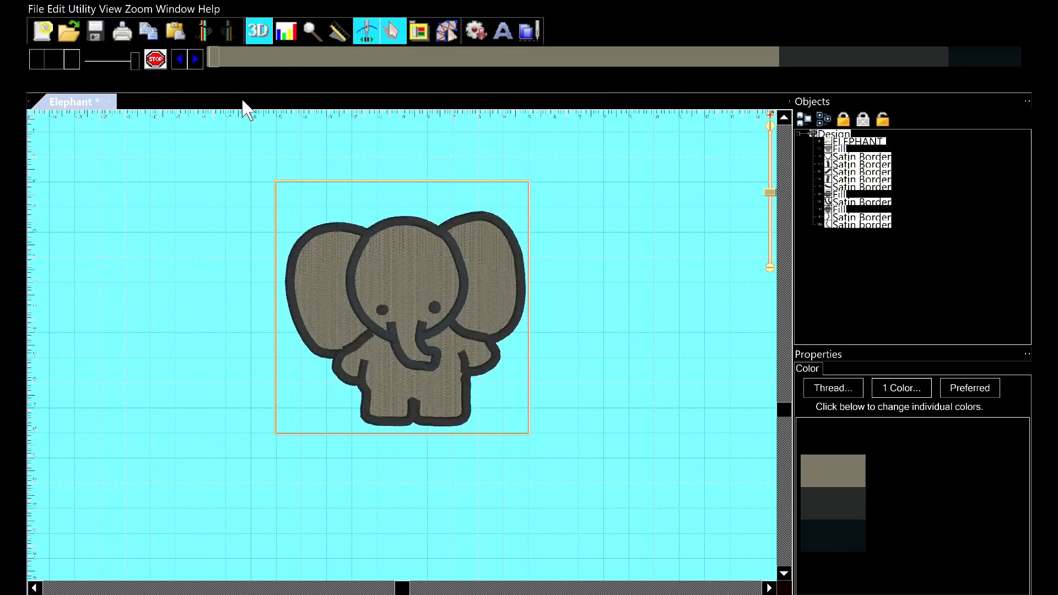
left_click(73, 55)
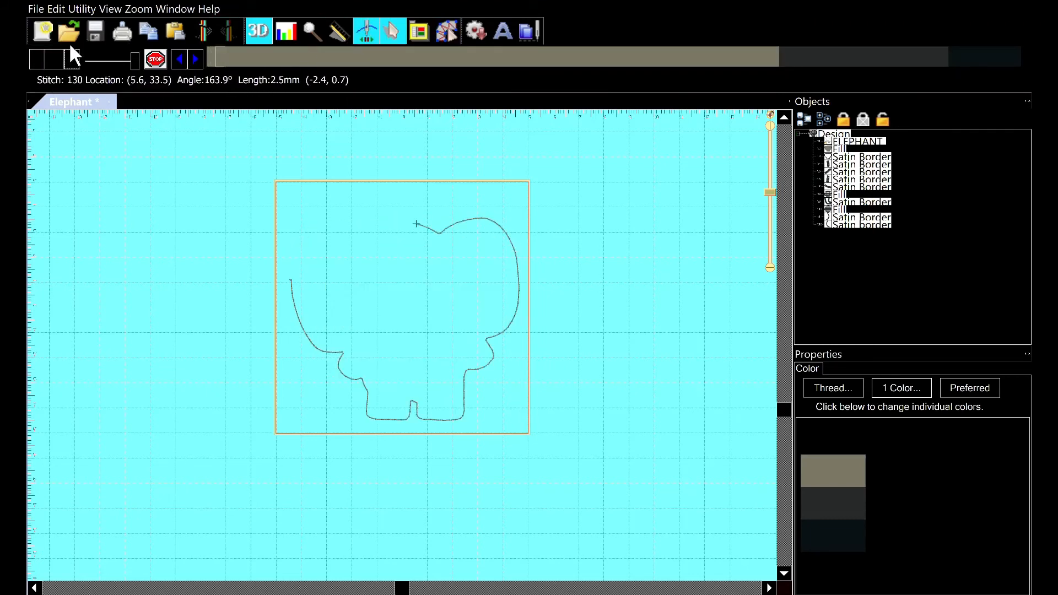